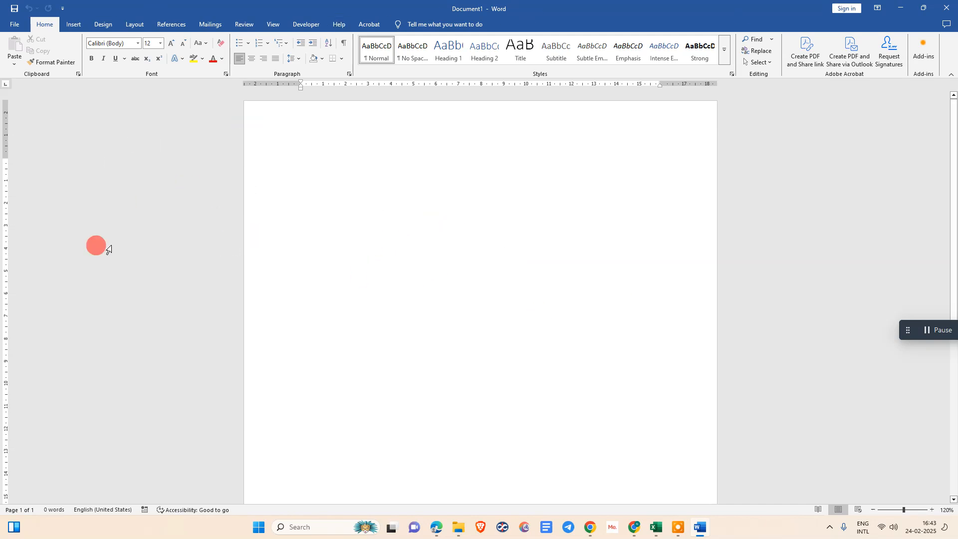
Step: Open the Letter PDF from the Netcast Demo folder in Documents as an editable document
click(18, 28)
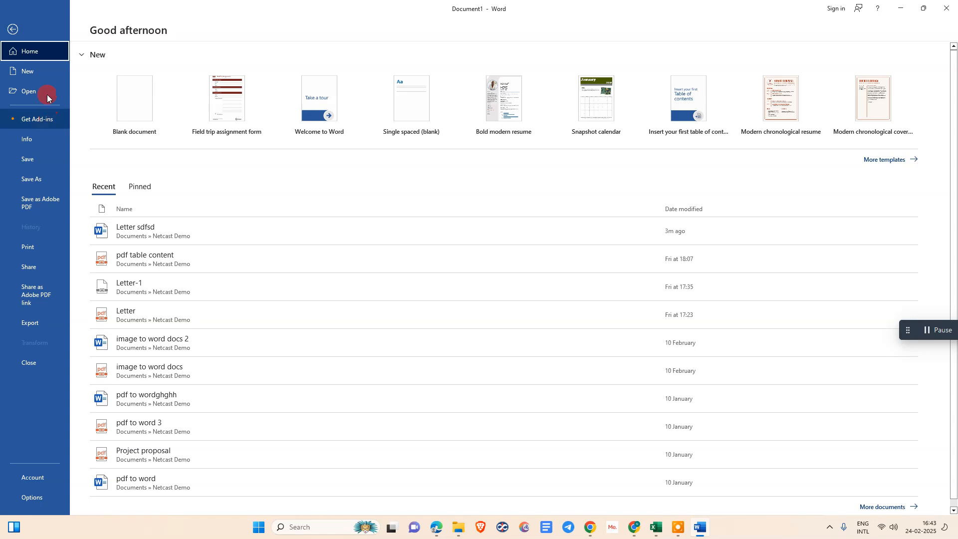
click(29, 93)
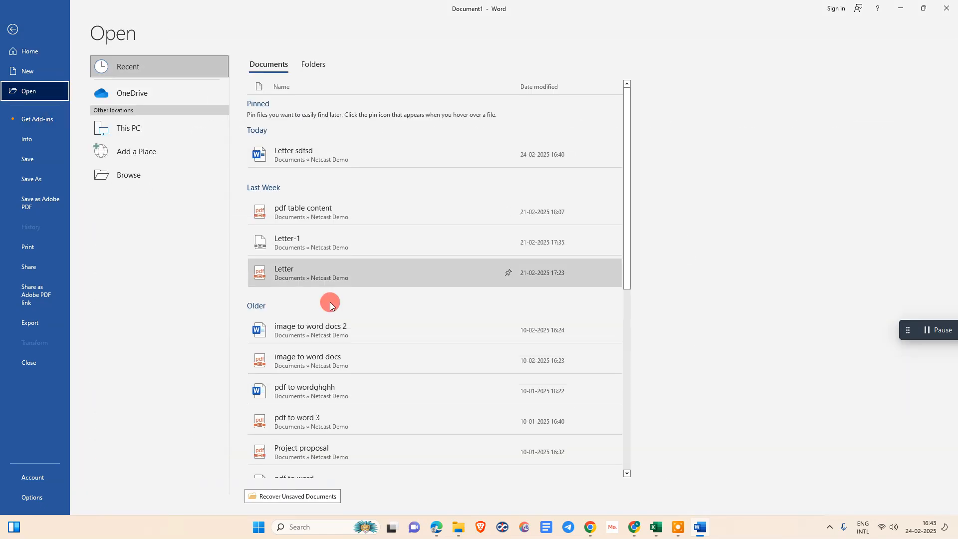
click(135, 177)
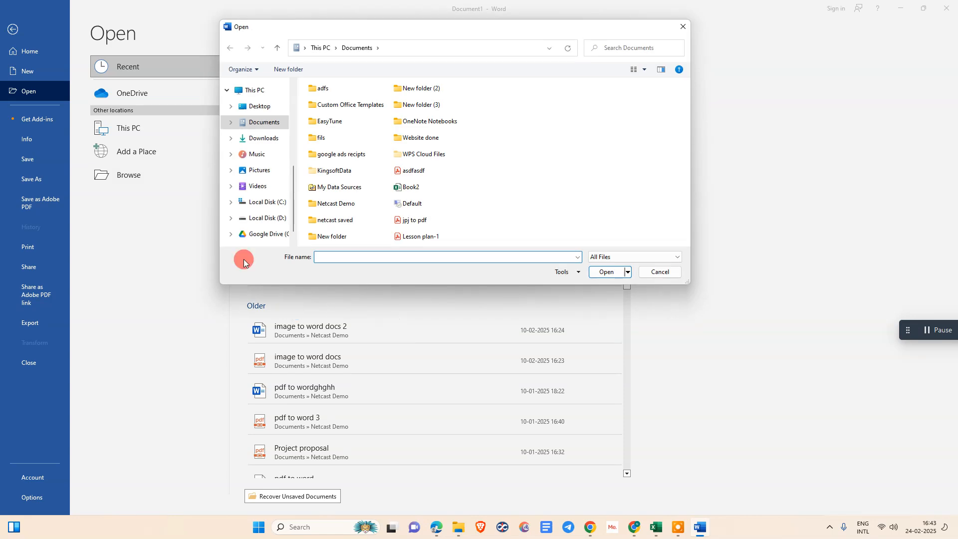
double_click(326, 204)
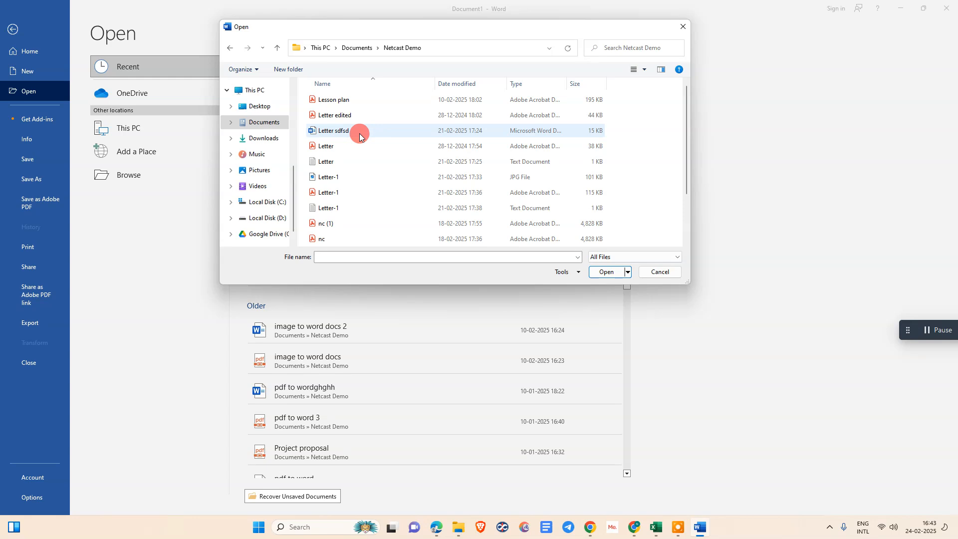
scroll(352, 220, down, 2)
scroll(352, 222, up, 2)
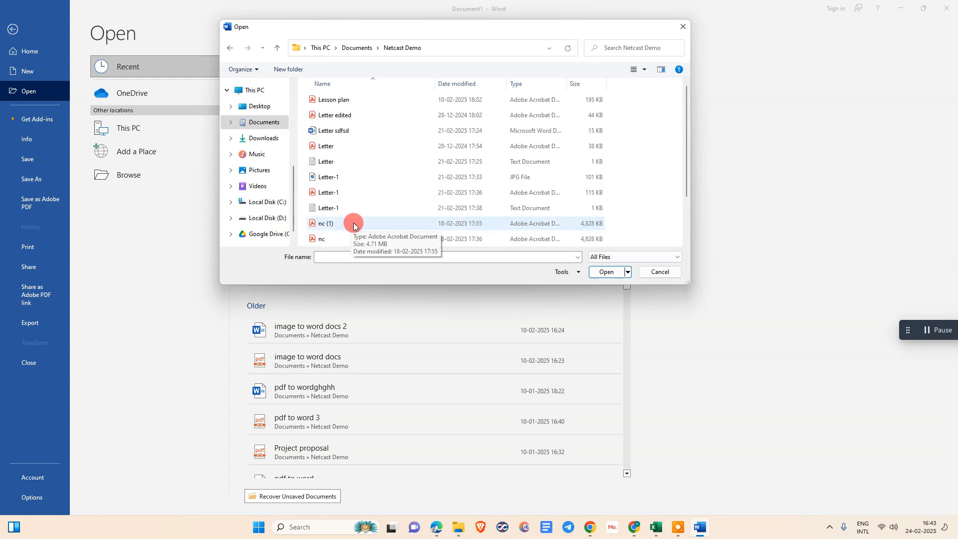
click(352, 148)
click(602, 272)
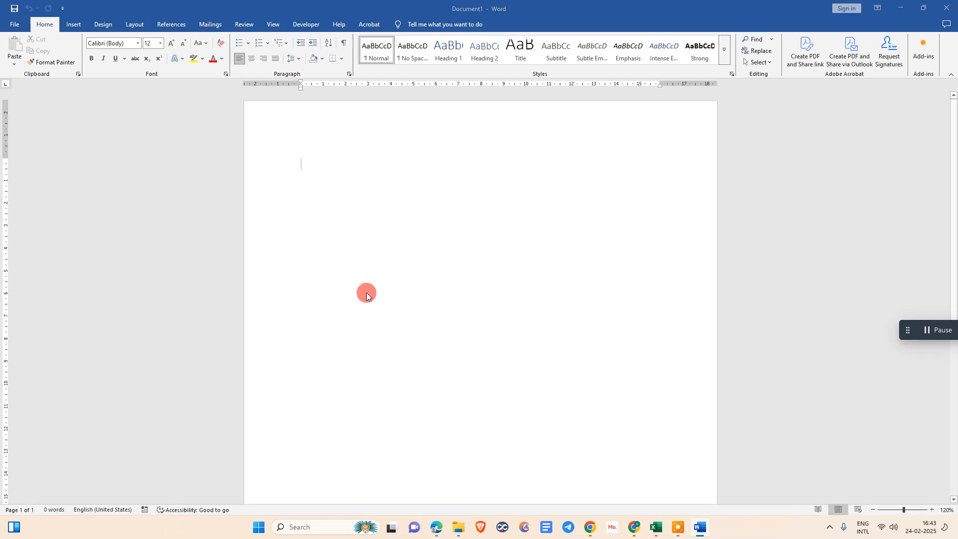
scroll(456, 276, down, 5)
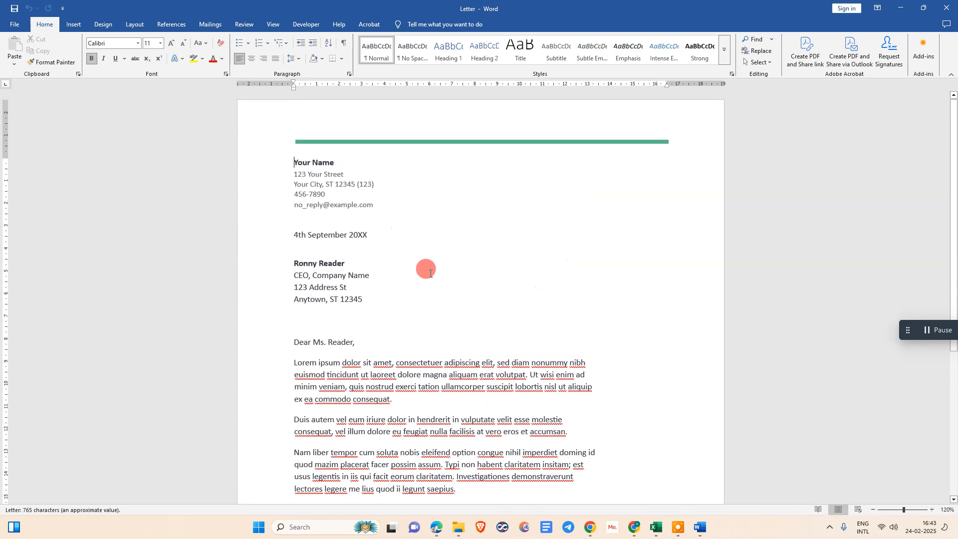
click(365, 155)
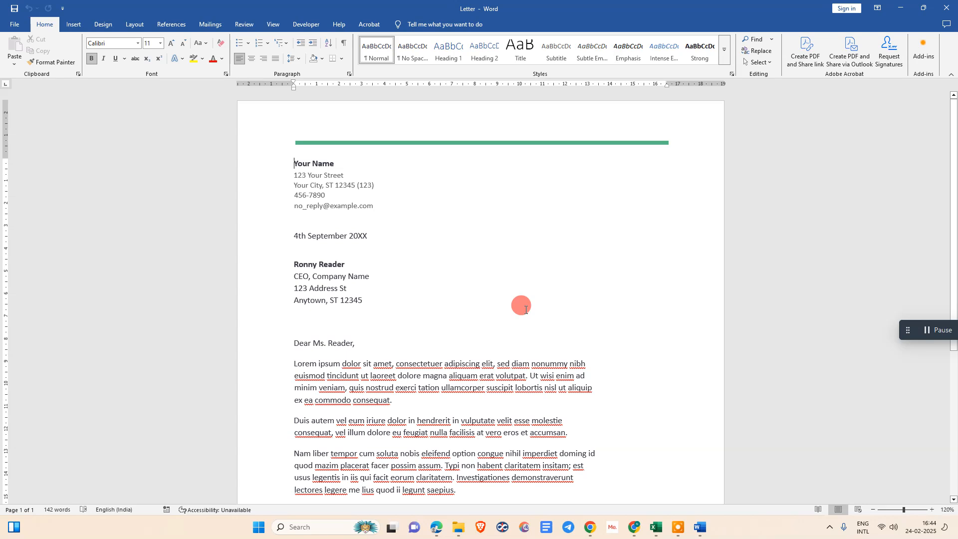
click(321, 187)
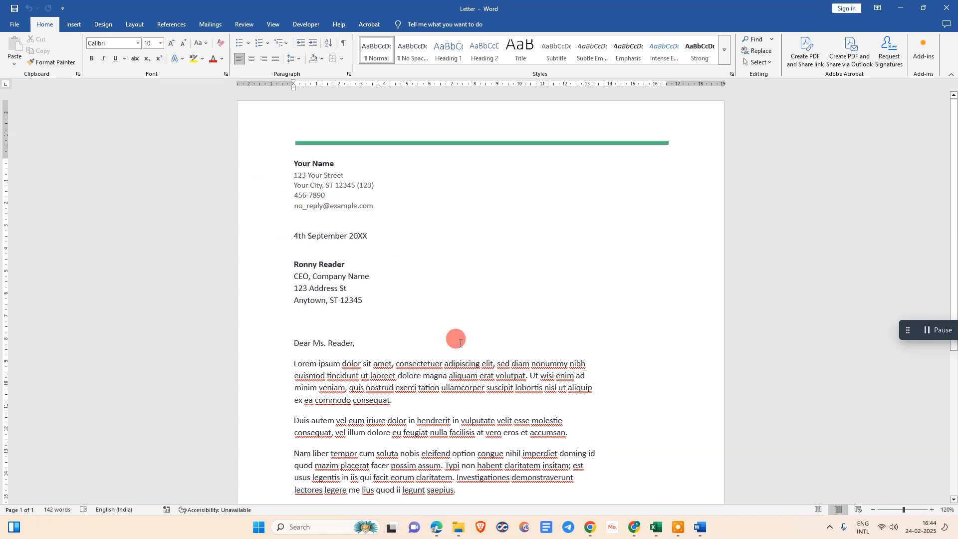
click(367, 207)
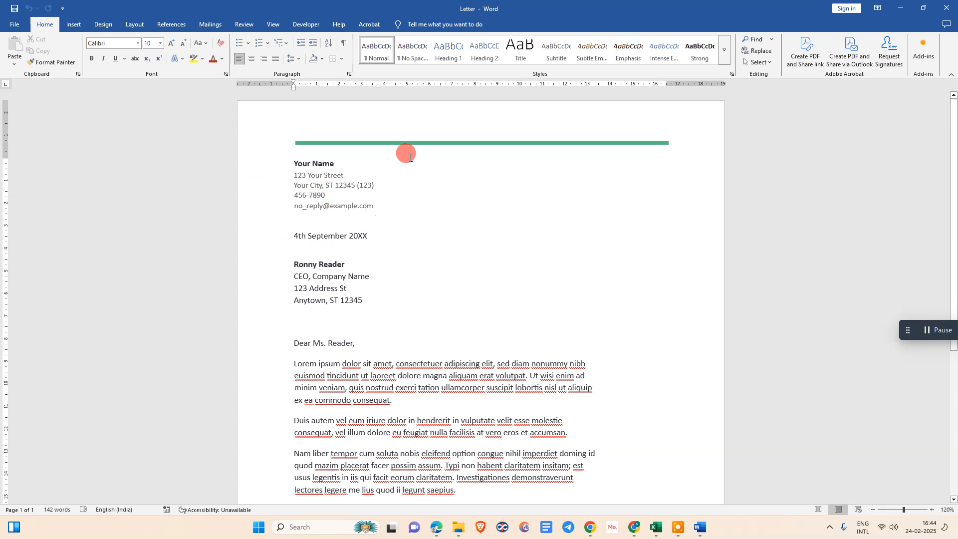
Step: Widen the letter's text area by moving the left and right page margins outward by just under 1 cm each
click(293, 118)
drag(291, 82, 273, 82)
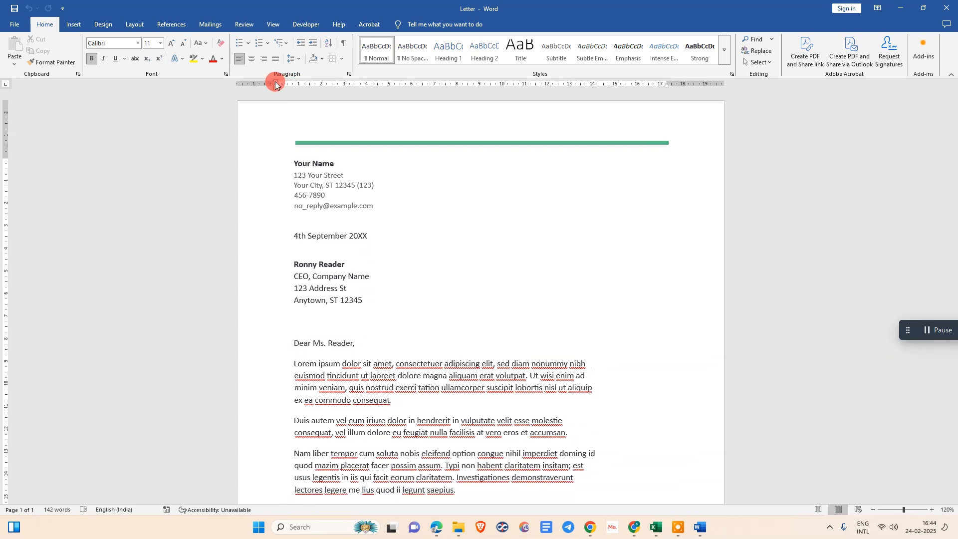
drag(667, 84, 687, 84)
Step: Insert a blank line after the recipient's name, company and street lines in the address block
click(292, 276)
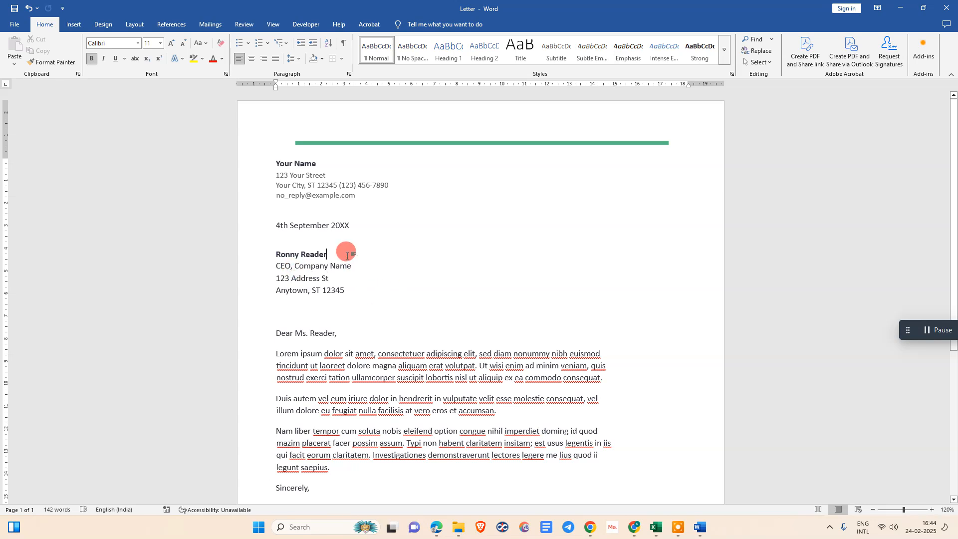
key(Return)
click(362, 277)
key(Return)
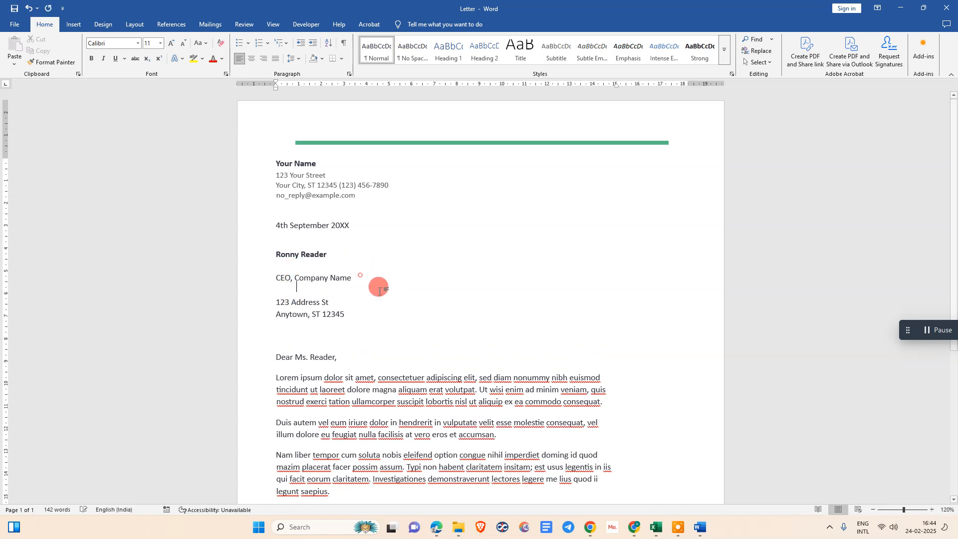
click(354, 301)
key(Return)
click(357, 317)
key(Return)
key(BackSpace)
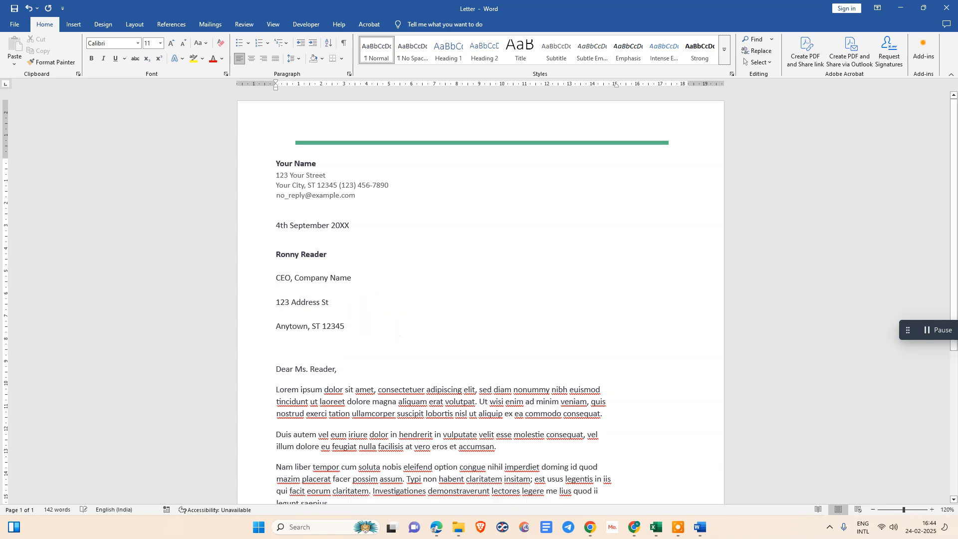
Step: Set the paragraph spacing before and after to 0 pt for the whole recipient address block
drag(361, 320, 257, 254)
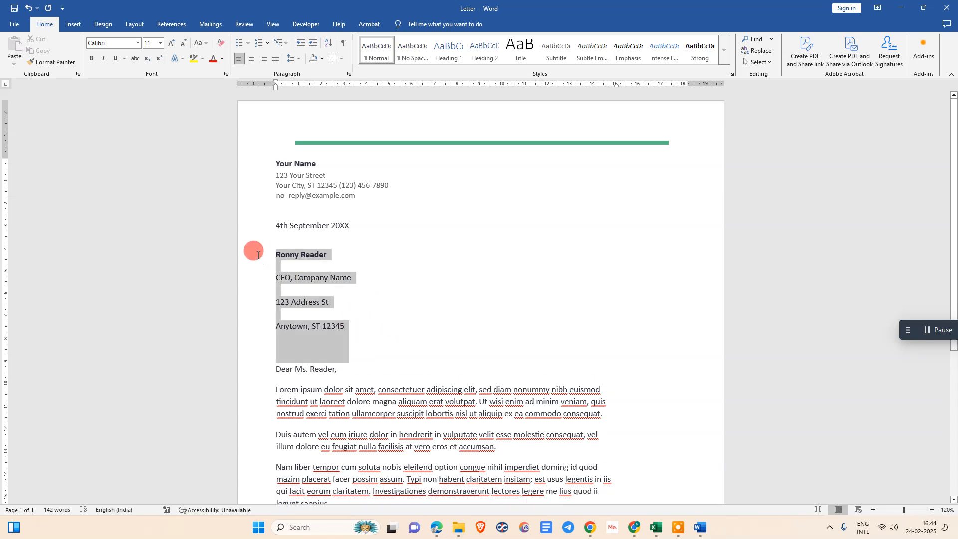
click(394, 324)
drag(351, 324, 271, 257)
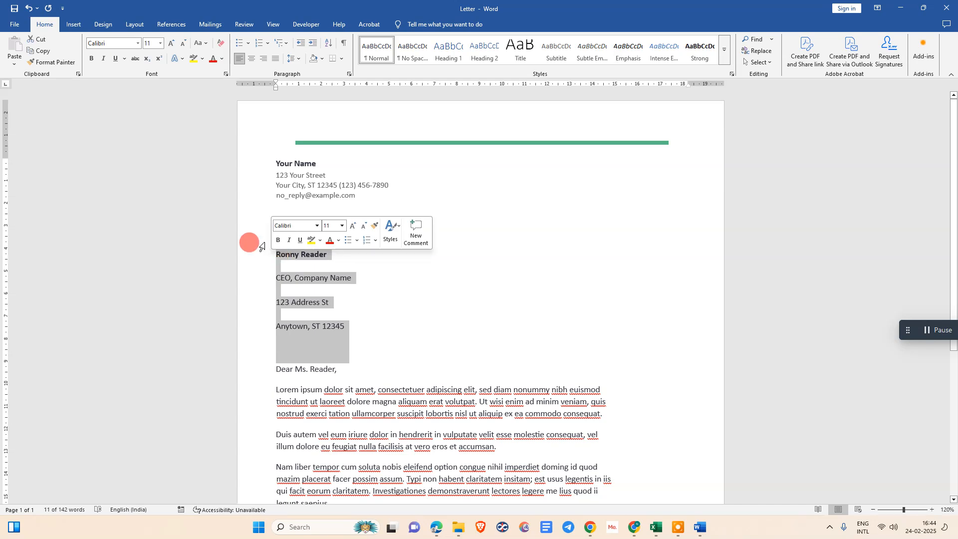
click(133, 25)
click(273, 50)
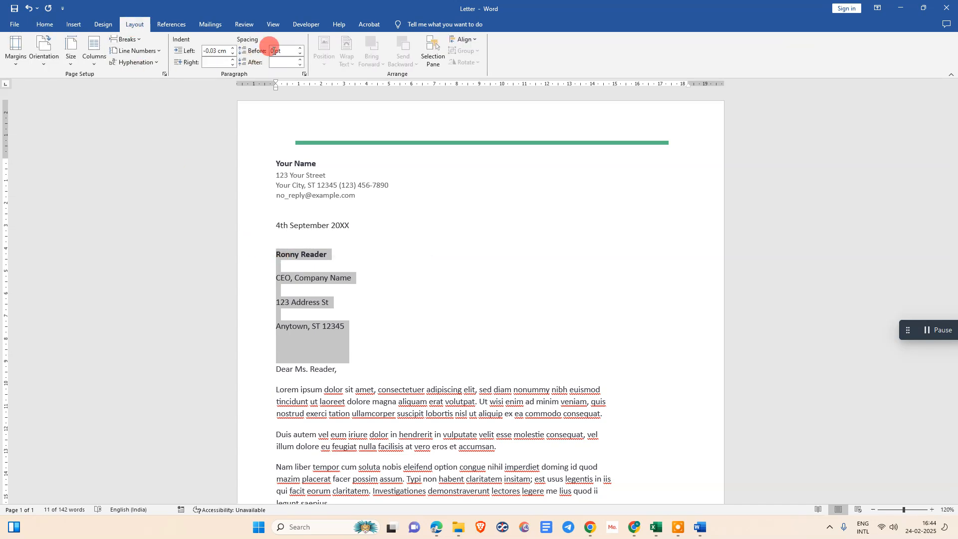
click(301, 53)
click(300, 48)
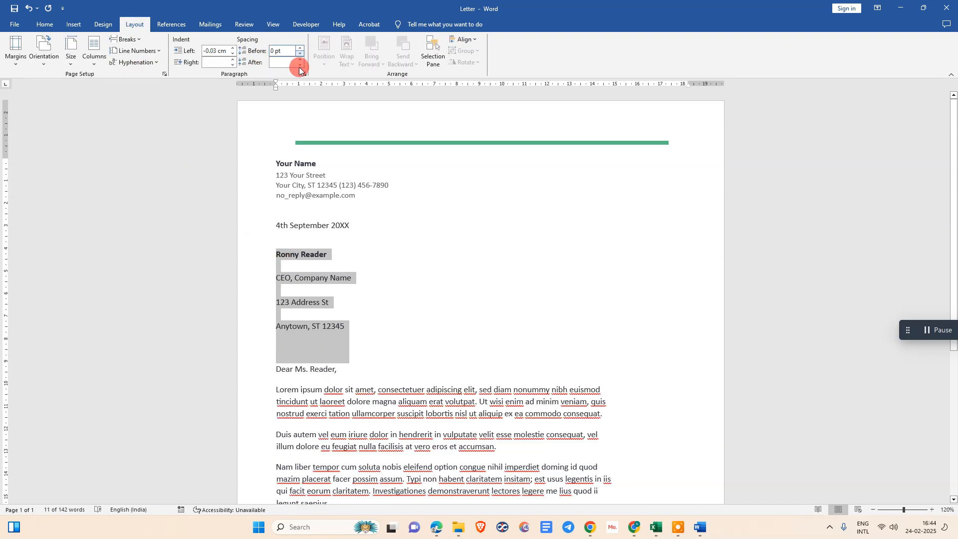
click(300, 60)
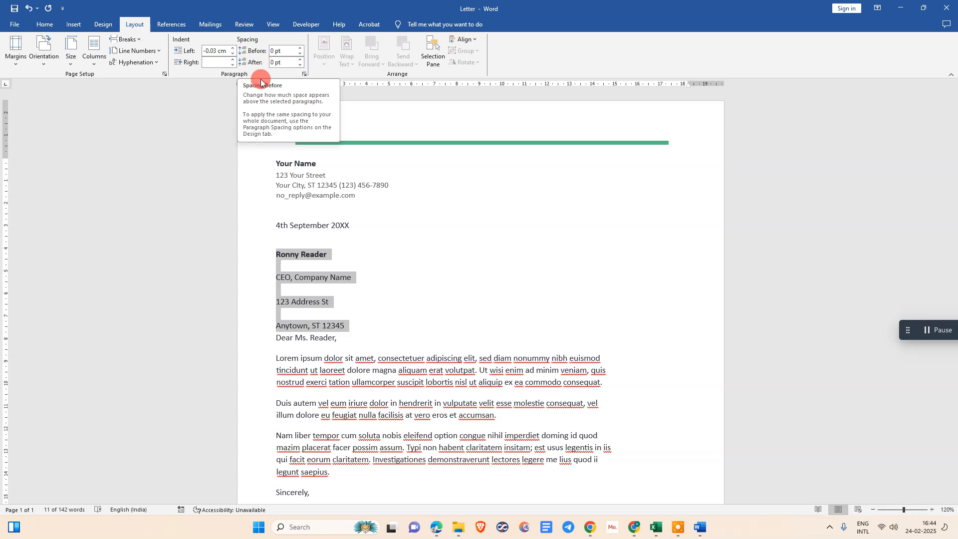
Step: Remove the blank lines between the recipient address lines and add one blank line above the salutation
click(385, 289)
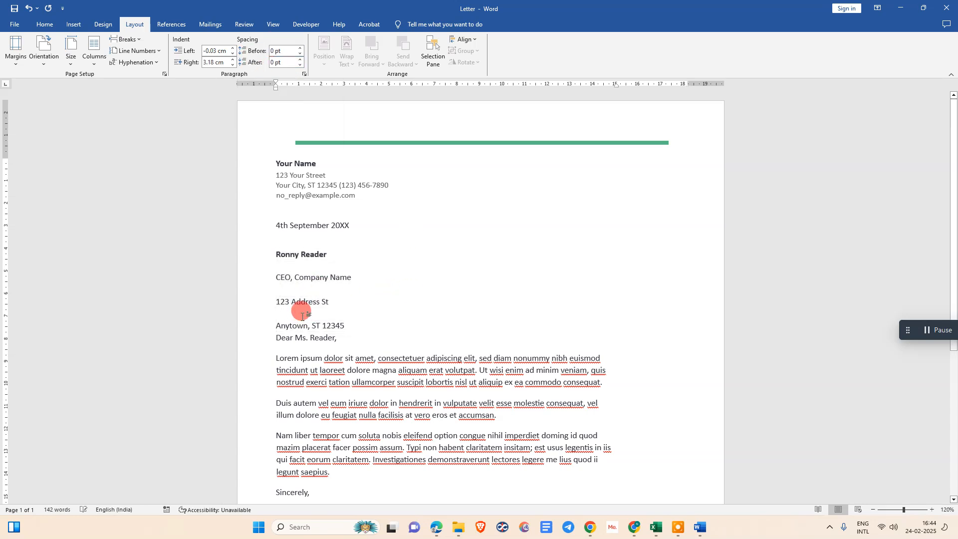
click(302, 315)
key(BackSpace)
key(BackSpace)
key(BackSpace)
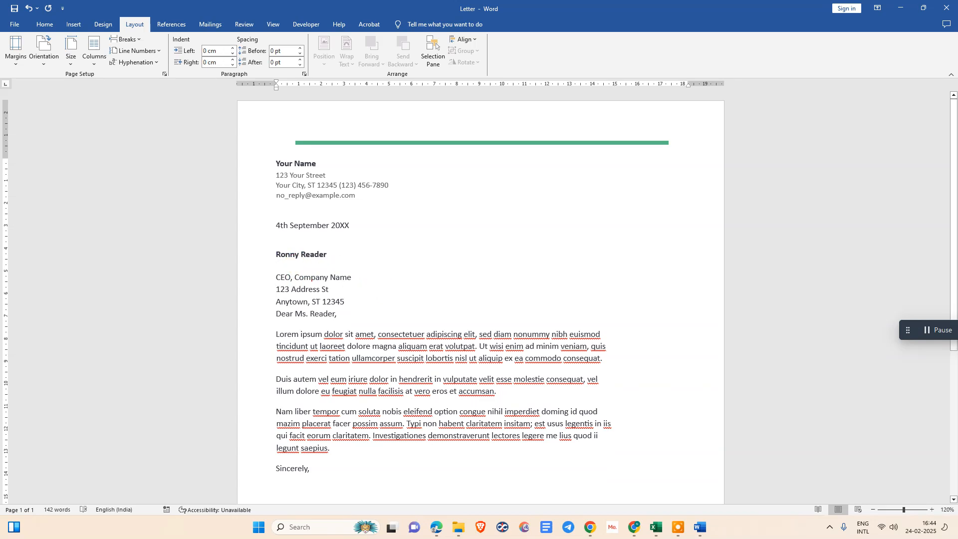
key(BackSpace)
click(353, 289)
key(Return)
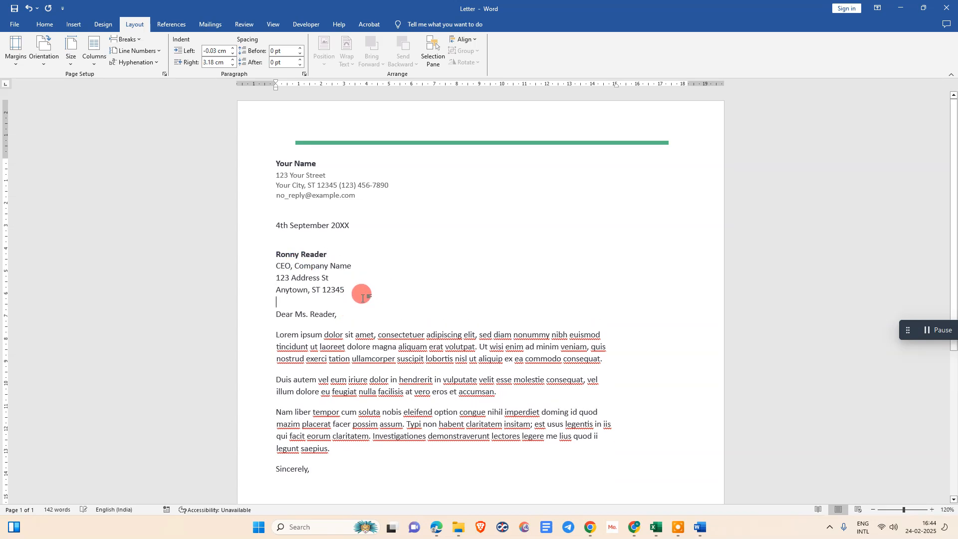
Step: Replace the "Your Name" heading at the start of the letter with "Netcast on webtech zone"
click(298, 152)
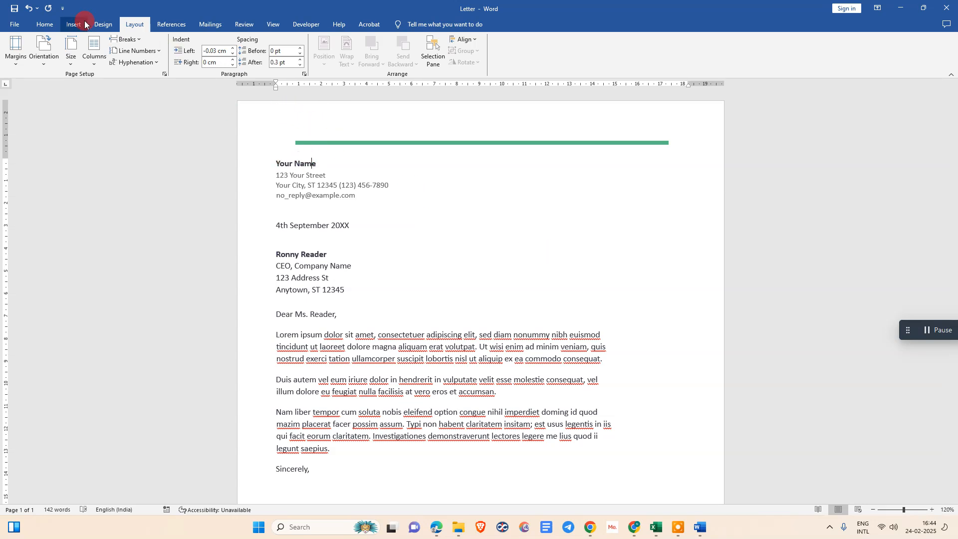
click(70, 24)
click(41, 25)
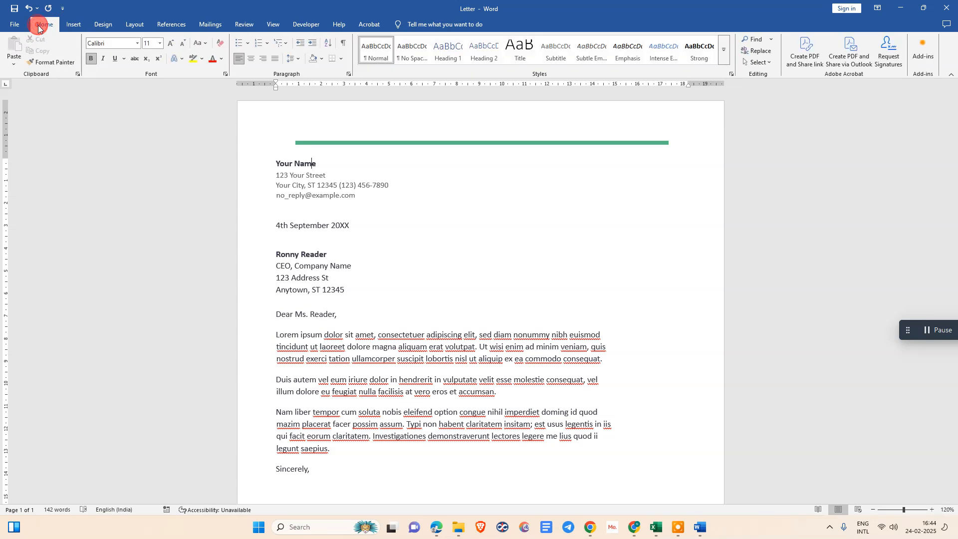
double_click(317, 163)
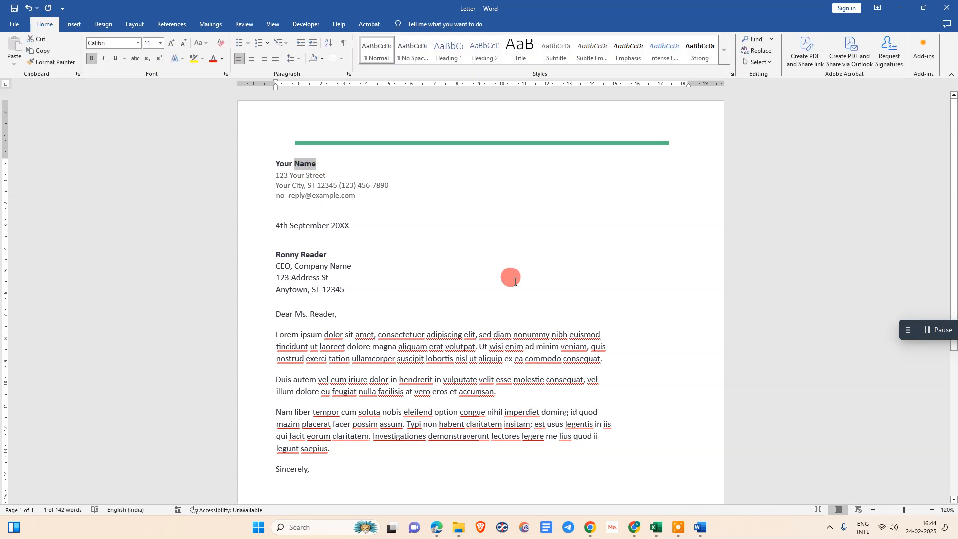
key(BackSpace)
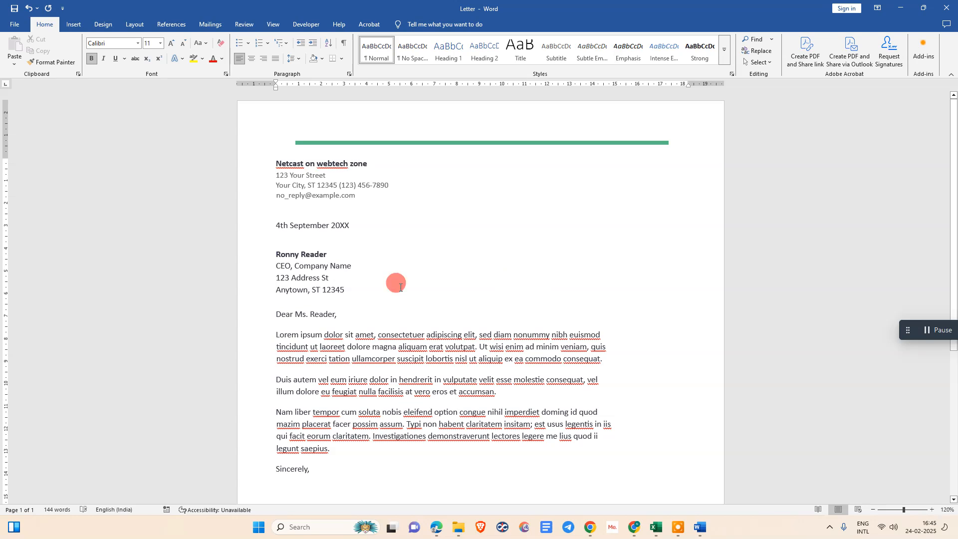
Step: Change the font of the three body paragraphs to Berlin Sans FB
scroll(394, 266, down, 2)
click(337, 271)
drag(273, 260, 605, 367)
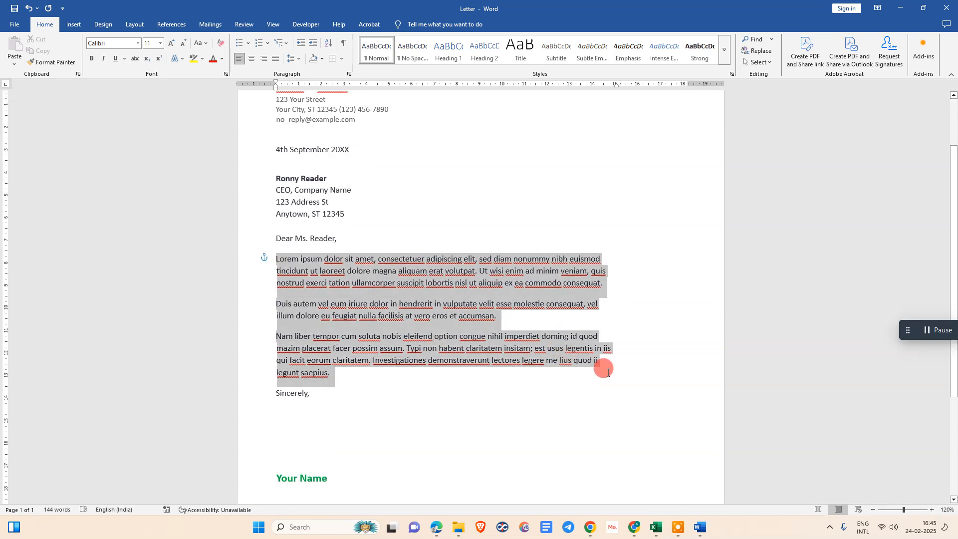
click(138, 43)
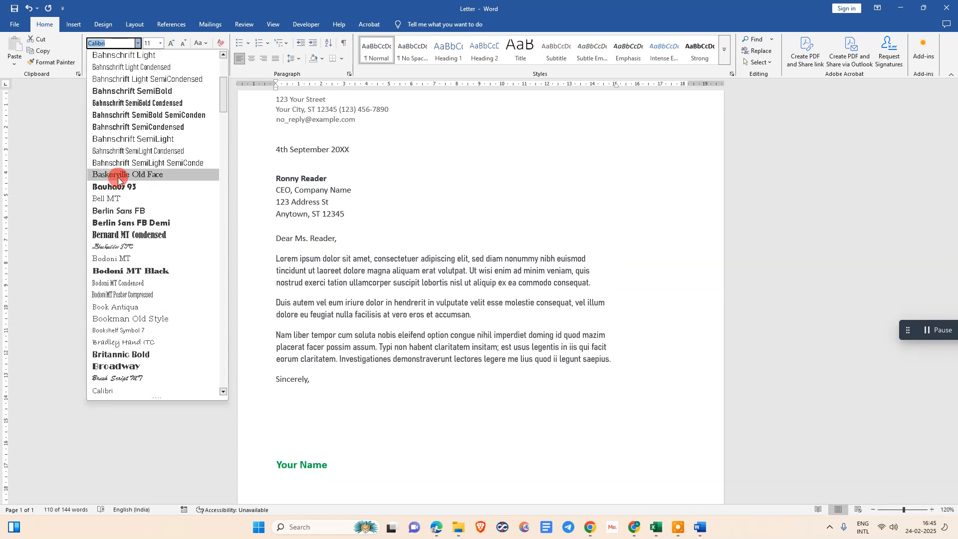
click(124, 211)
Step: Set the font size of the three body paragraphs to 24
click(160, 43)
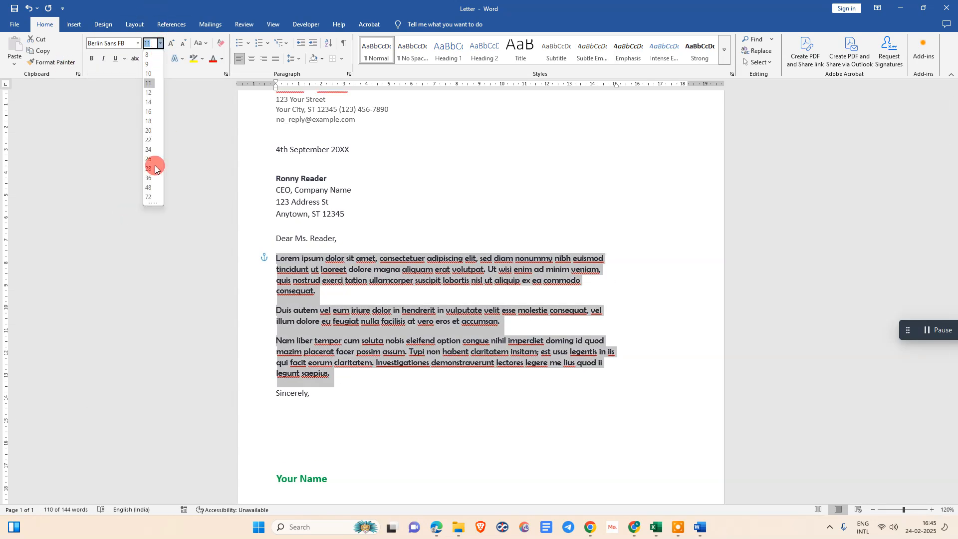
click(152, 153)
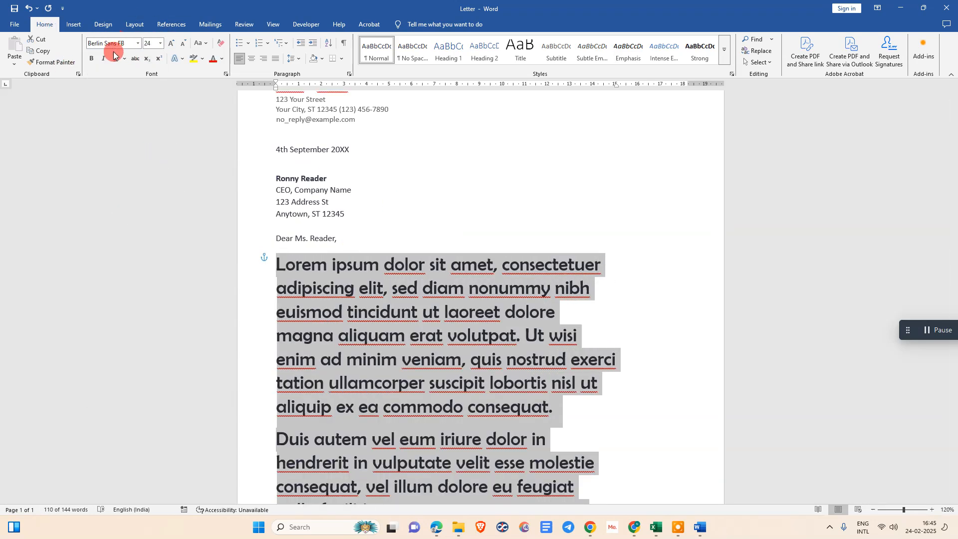
click(498, 288)
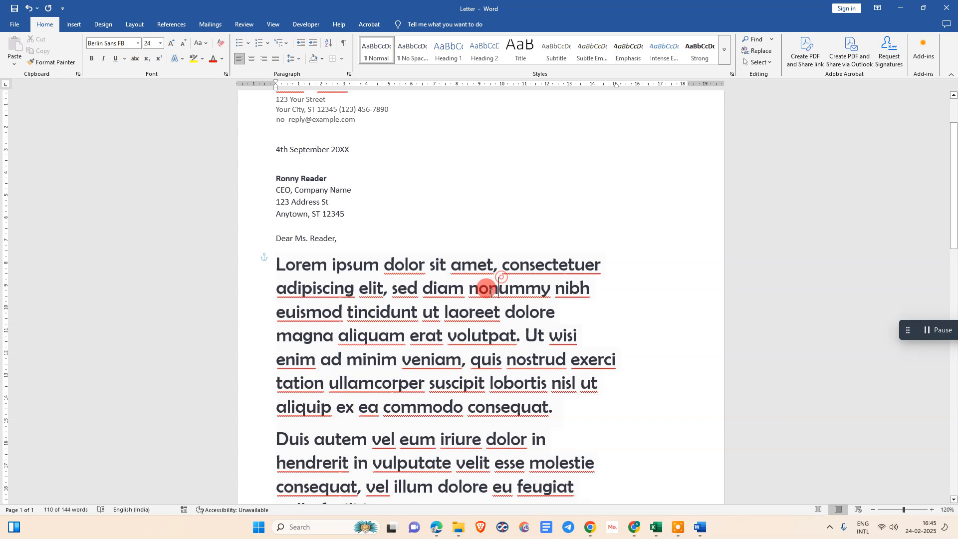
Step: Reselect the three body paragraphs and set their font size to 14
click(160, 44)
click(151, 114)
click(347, 264)
drag(277, 260, 466, 126)
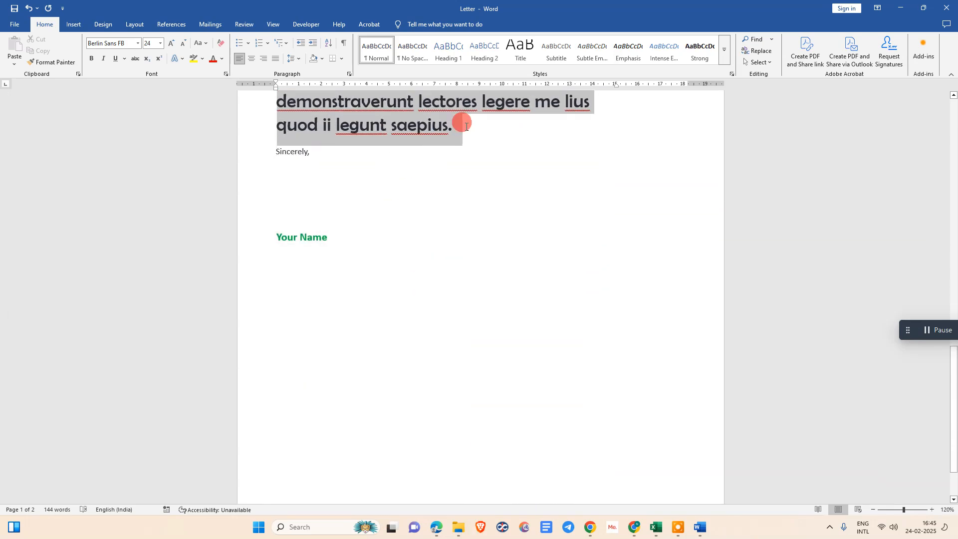
click(160, 43)
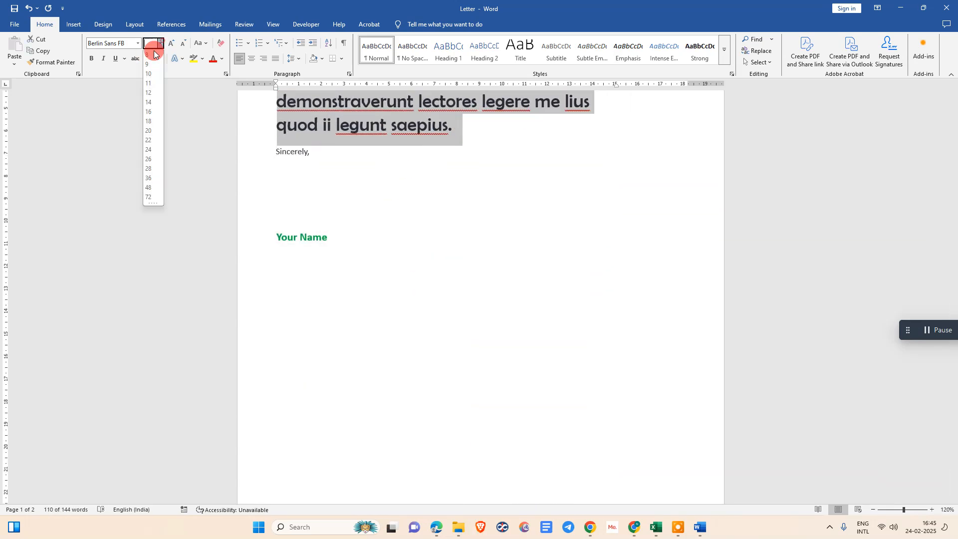
click(385, 200)
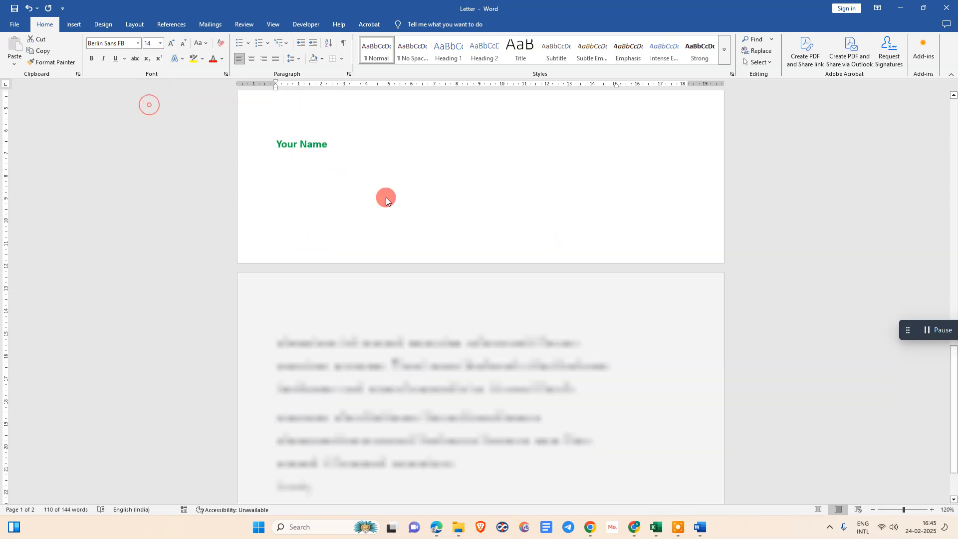
scroll(463, 284, up, 4)
click(428, 224)
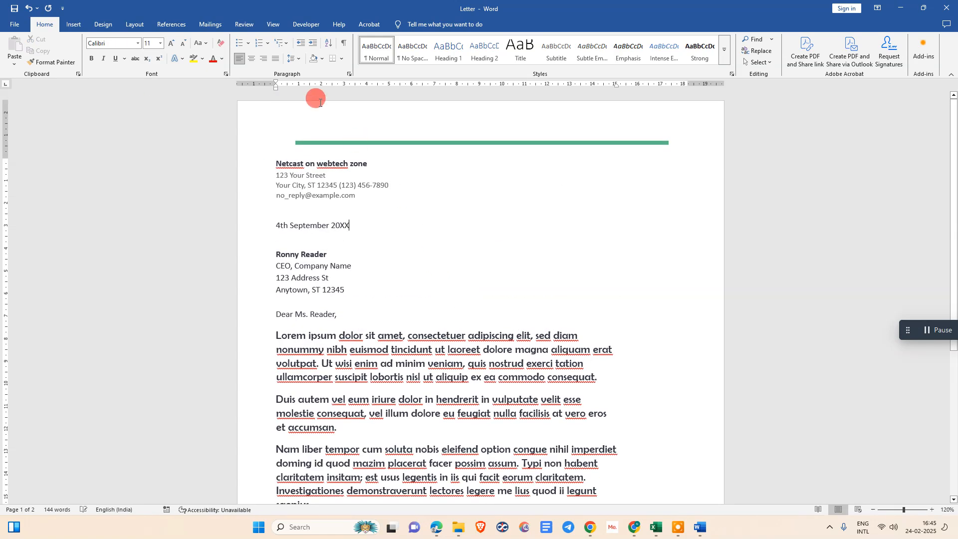
Step: Narrow the letter's side margins with the ruler to about 1.25 cm on the left and 1.09 cm on the right
mouse_move(688, 83)
mouse_down()
mouse_move(680, 83)
mouse_move(697, 84)
mouse_up()
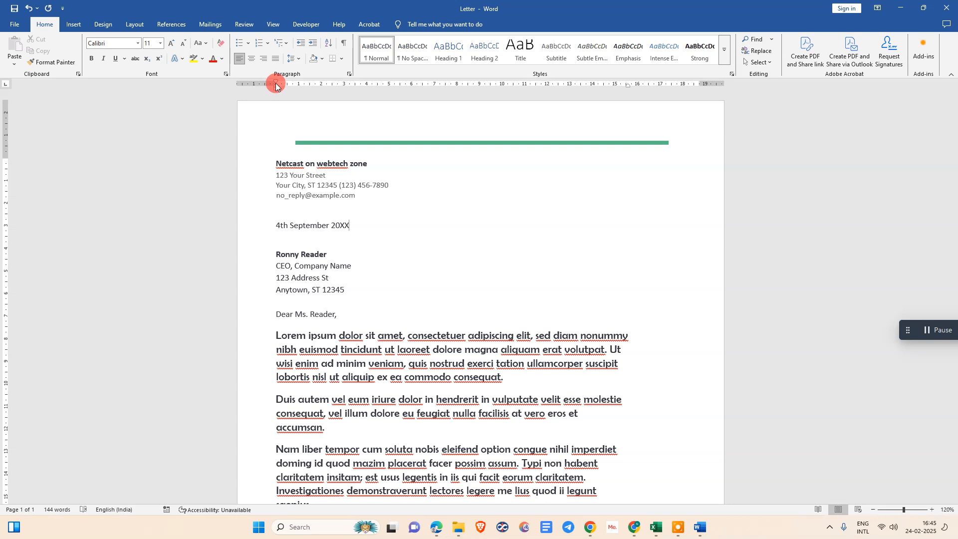
drag(275, 83, 264, 82)
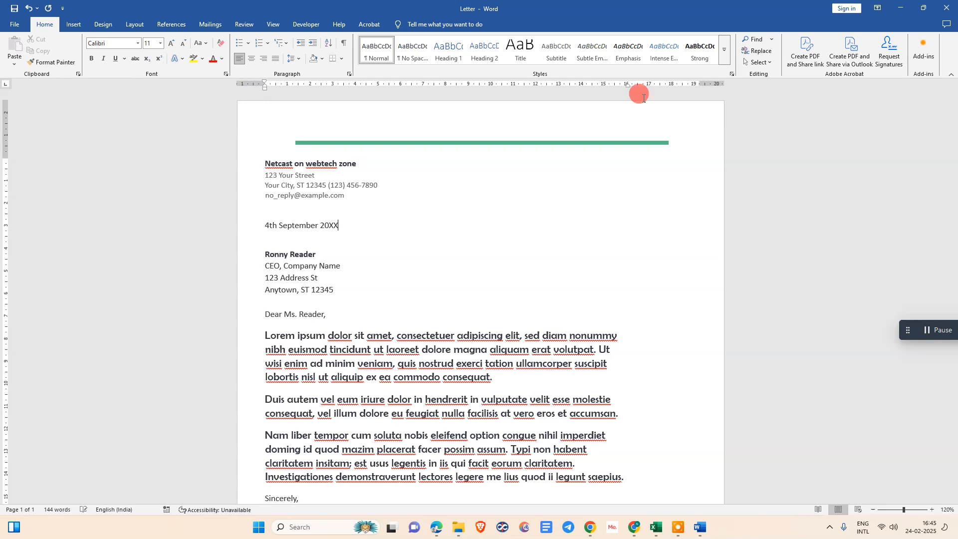
drag(699, 83, 700, 82)
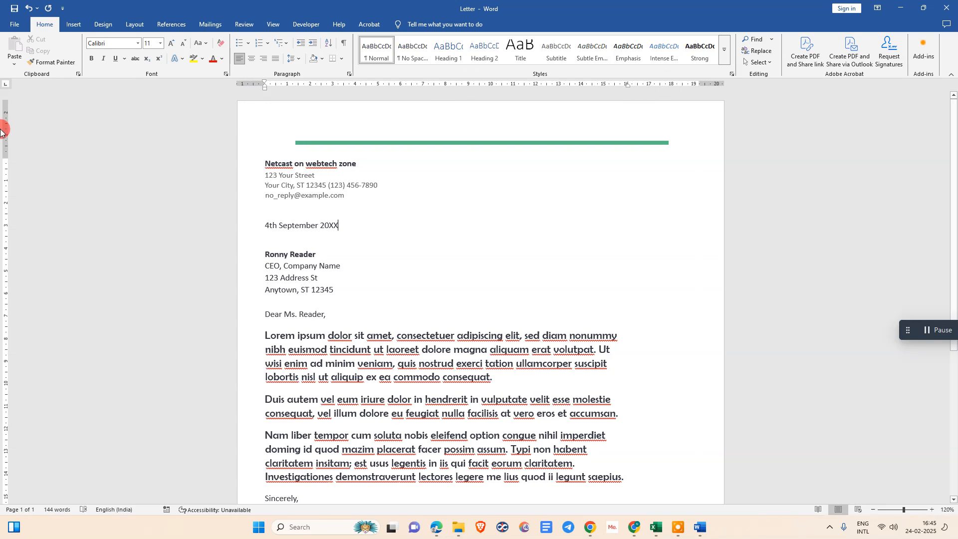
Step: Reduce the letter's top and bottom margins to about 1 cm each with the vertical ruler
drag(5, 156, 6, 118)
scroll(2, 312, down, 5)
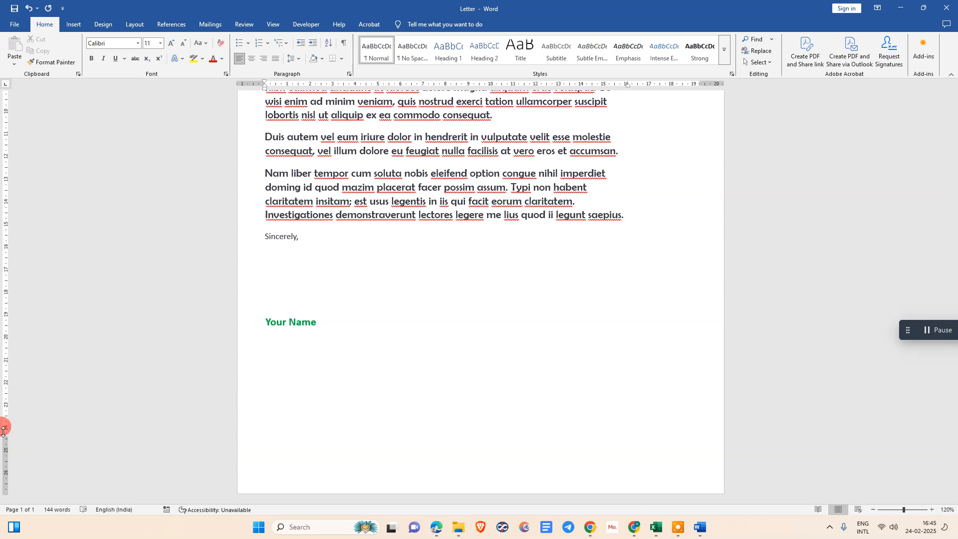
drag(5, 436, 4, 466)
scroll(104, 349, up, 5)
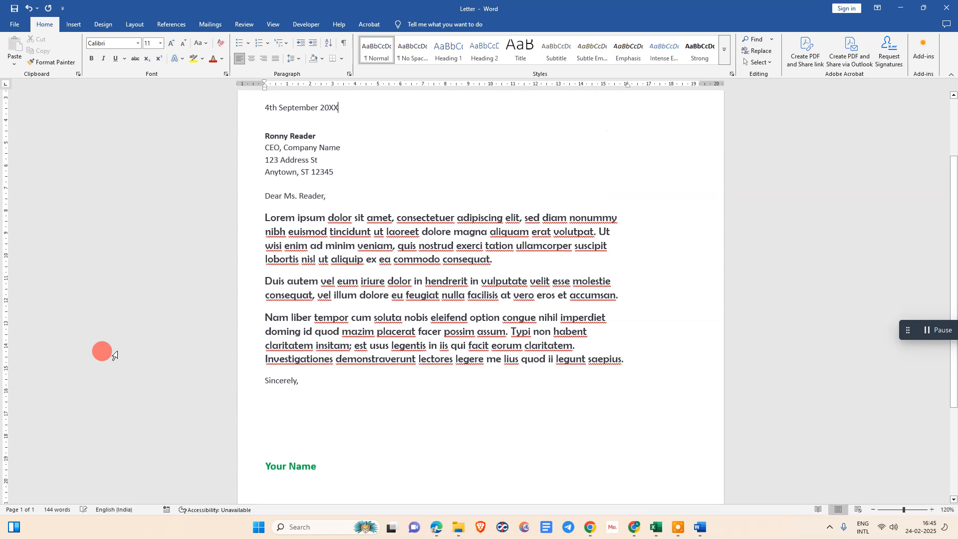
click(14, 24)
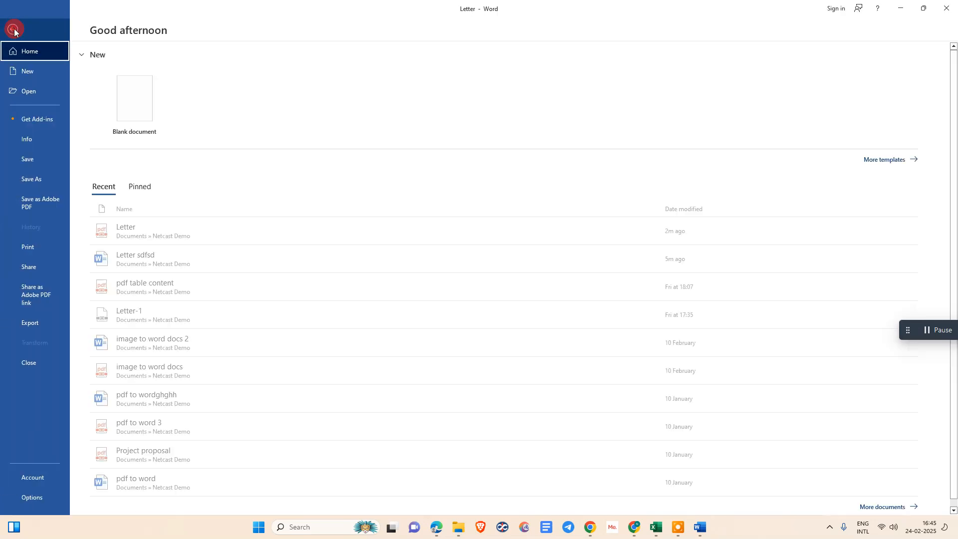
click(12, 29)
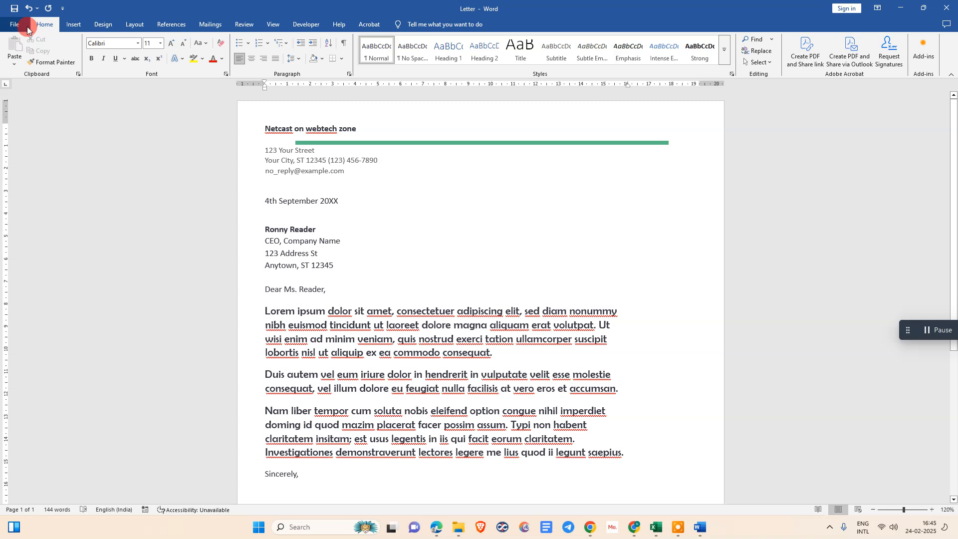
click(73, 25)
click(103, 24)
click(122, 25)
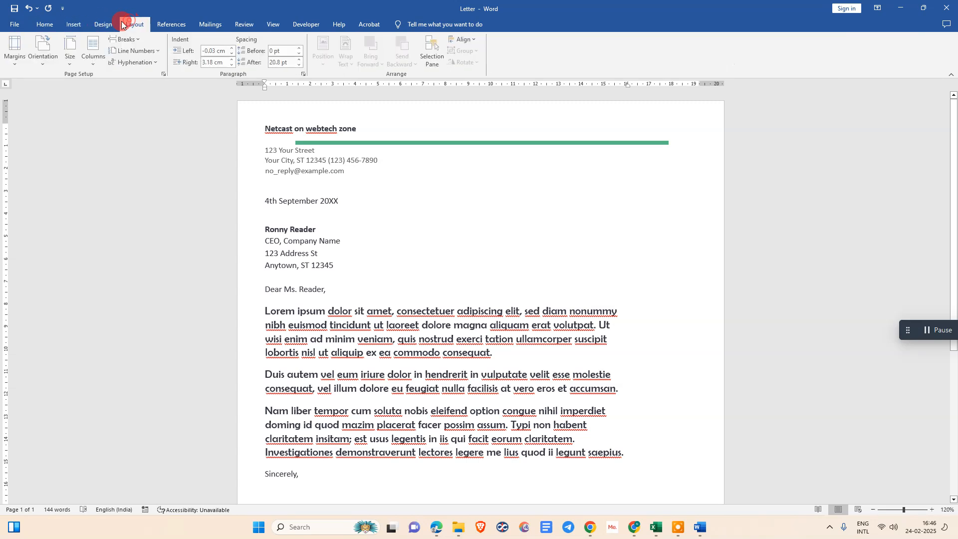
click(23, 24)
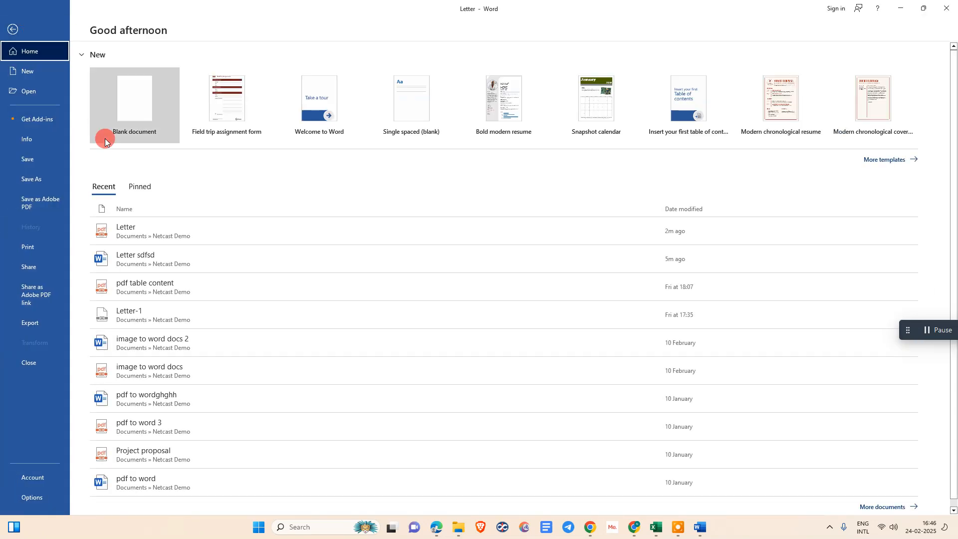
click(13, 29)
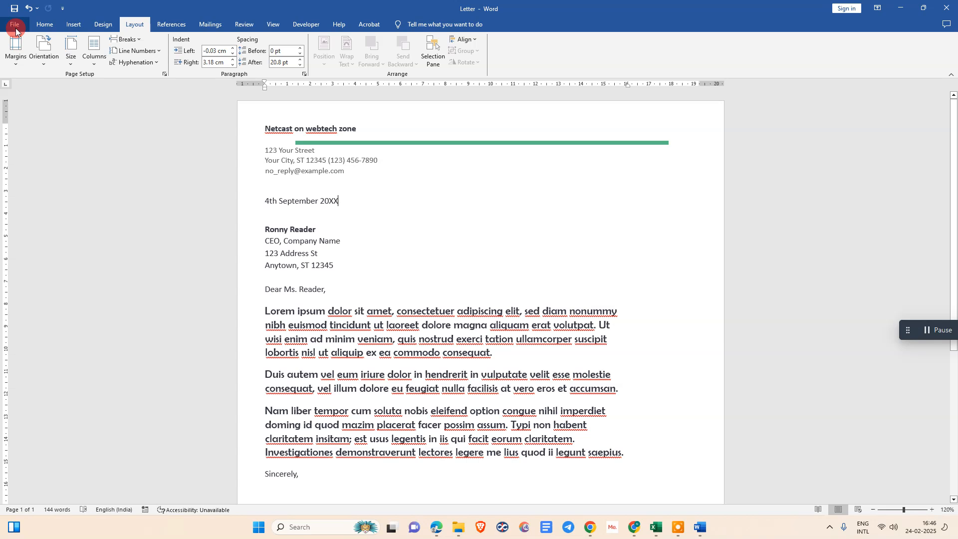
Step: Try a right margin of 1 cm in the custom page margins and view the options for multiple pages
click(16, 56)
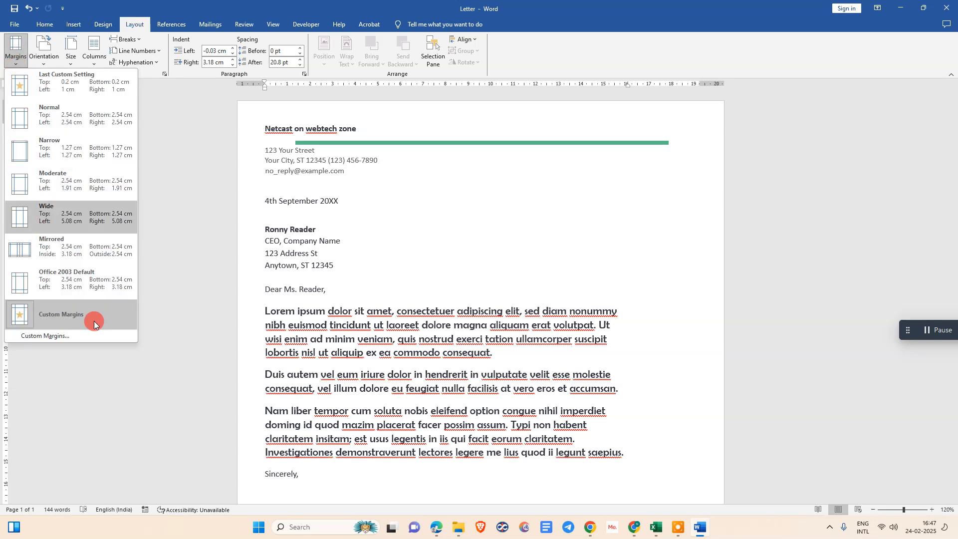
click(58, 338)
drag(460, 115, 177, 115)
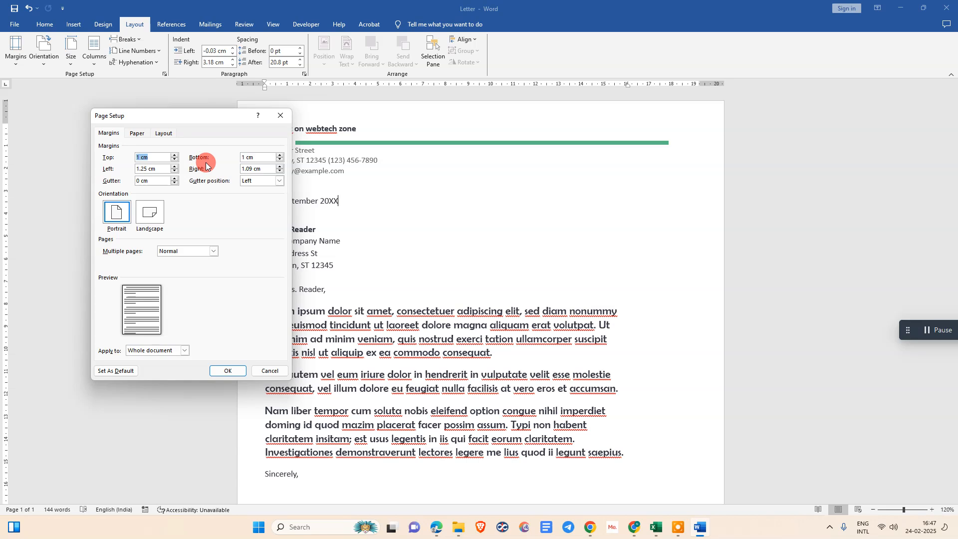
click(280, 165)
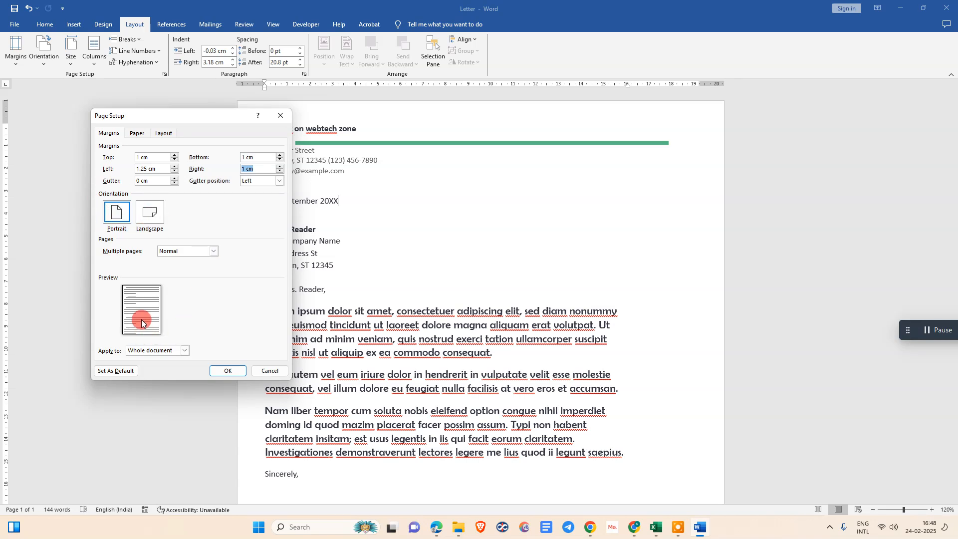
click(213, 251)
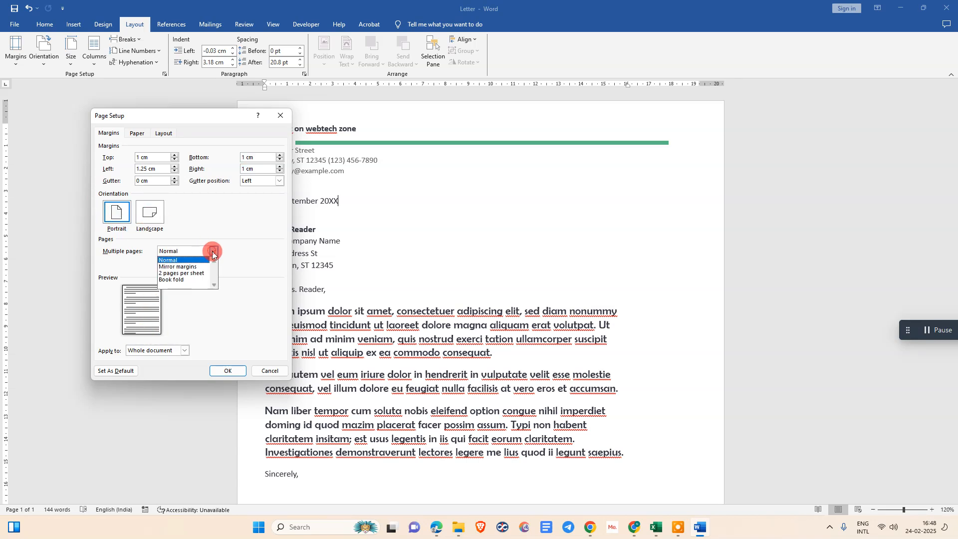
click(241, 239)
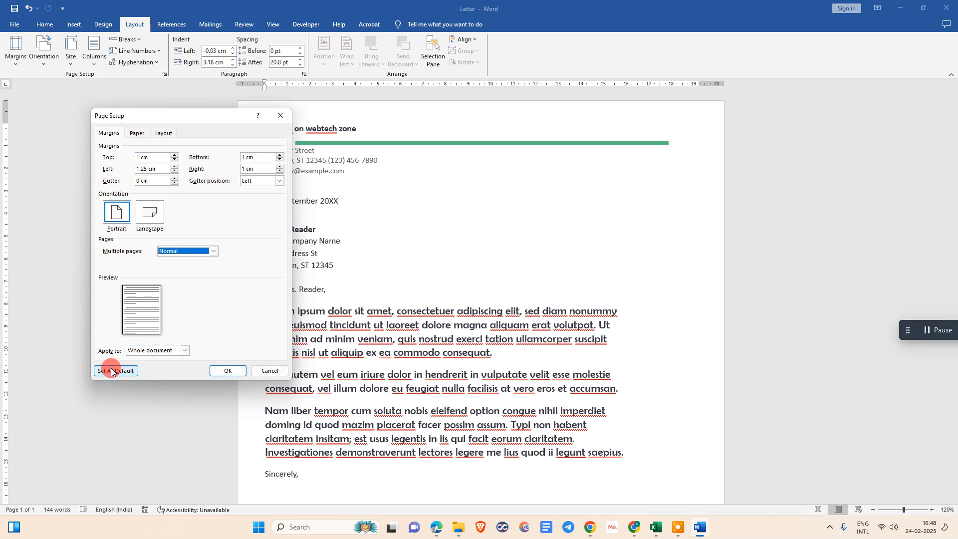
Step: Examine the paper and layout settings of the page setup and close it without applying changes
drag(197, 116, 241, 110)
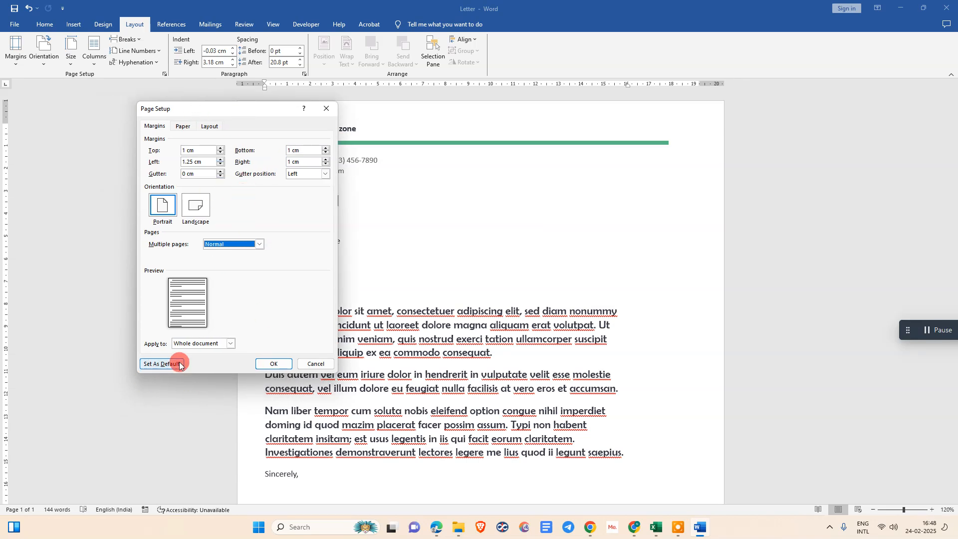
click(183, 126)
click(207, 126)
click(181, 126)
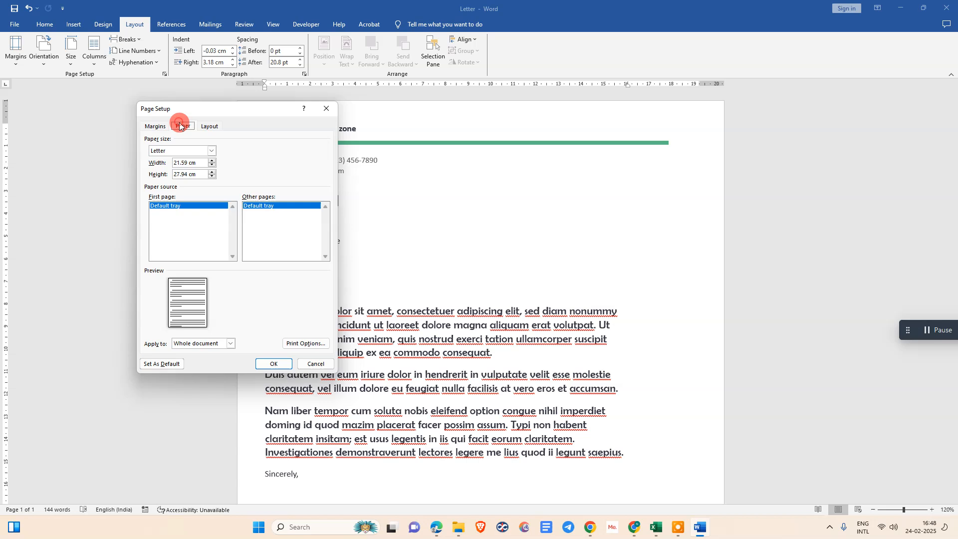
click(198, 126)
click(188, 127)
click(263, 206)
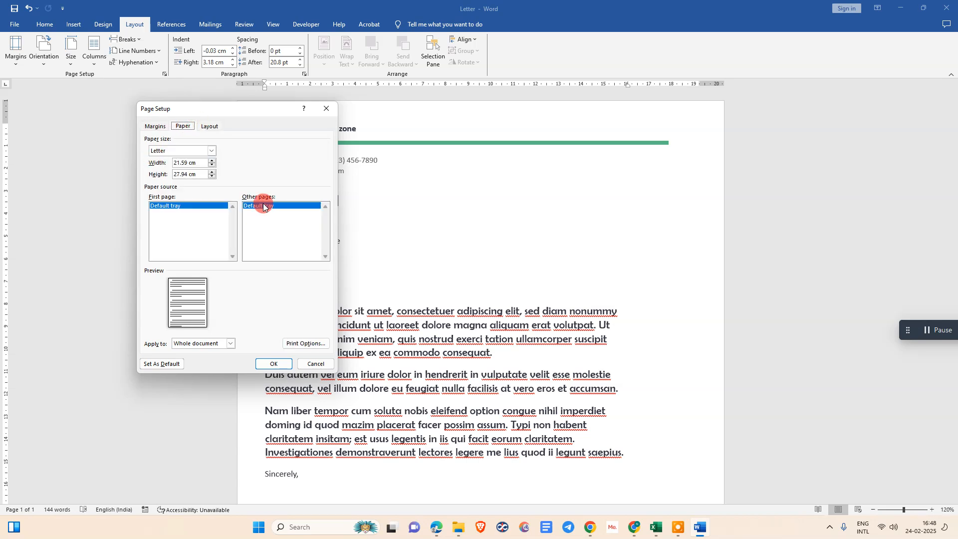
click(317, 364)
click(165, 26)
click(209, 26)
click(245, 23)
click(272, 22)
click(305, 23)
click(339, 24)
click(369, 24)
click(339, 24)
click(306, 24)
click(272, 23)
click(244, 24)
click(210, 24)
click(169, 25)
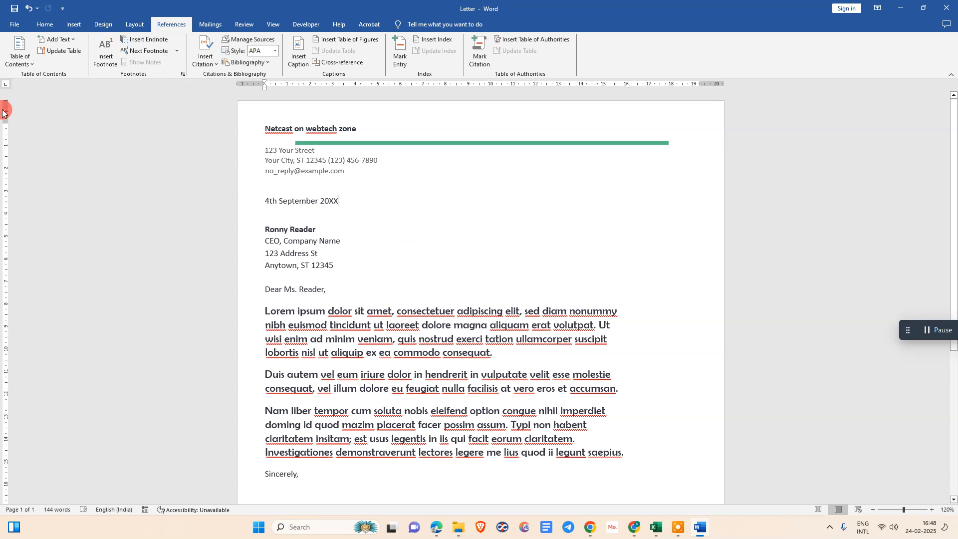
Step: Save a copy of the letter as a PDF named "Letter 12" in the Netcast Demo folder
click(12, 25)
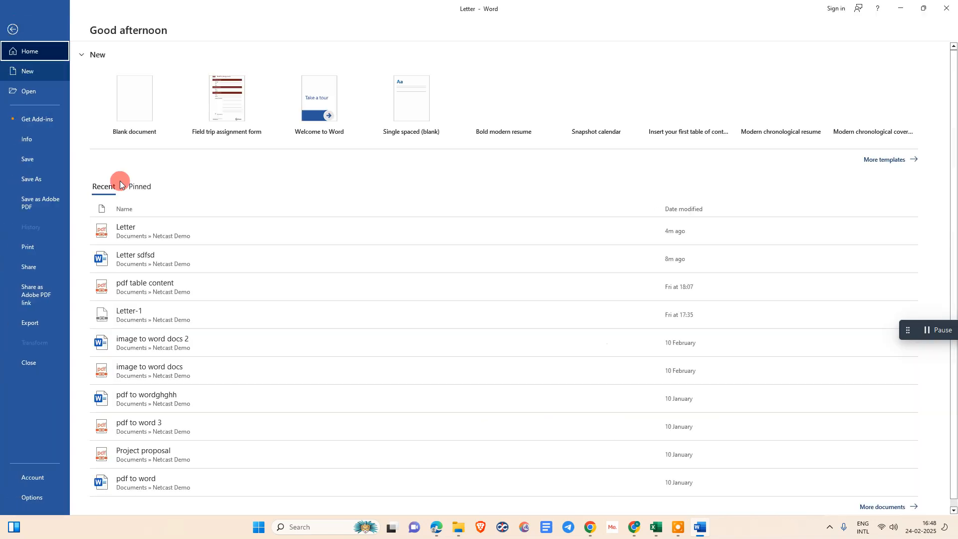
click(31, 182)
click(137, 233)
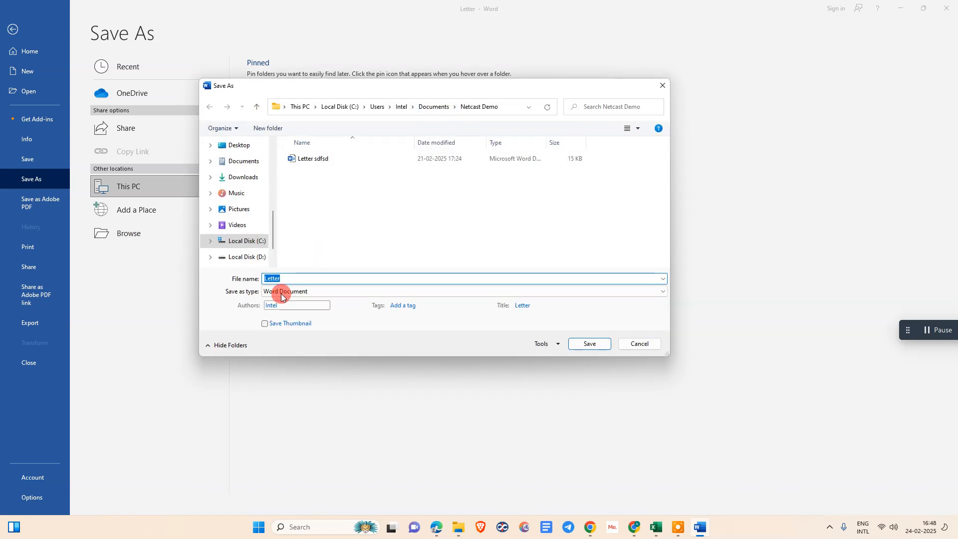
click(265, 292)
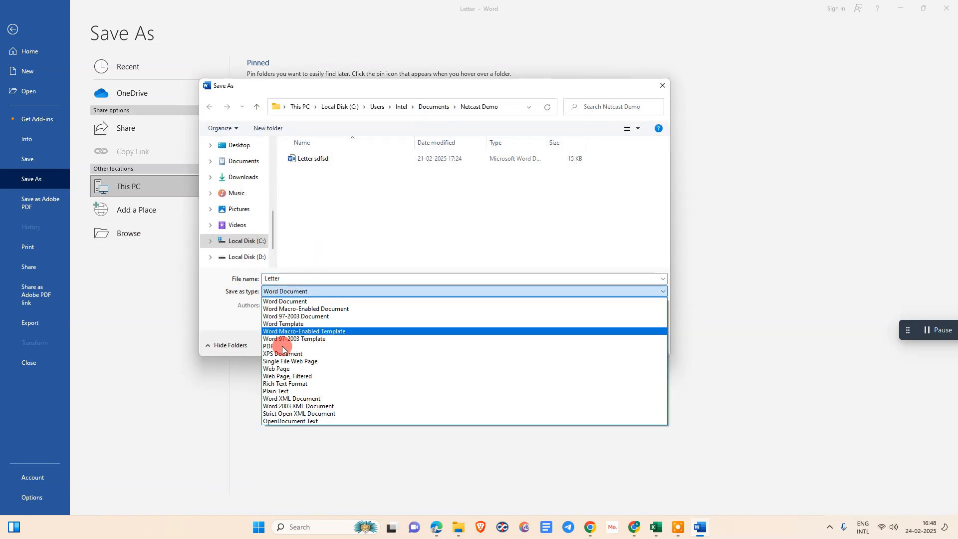
click(281, 347)
double_click(289, 278)
text(12)
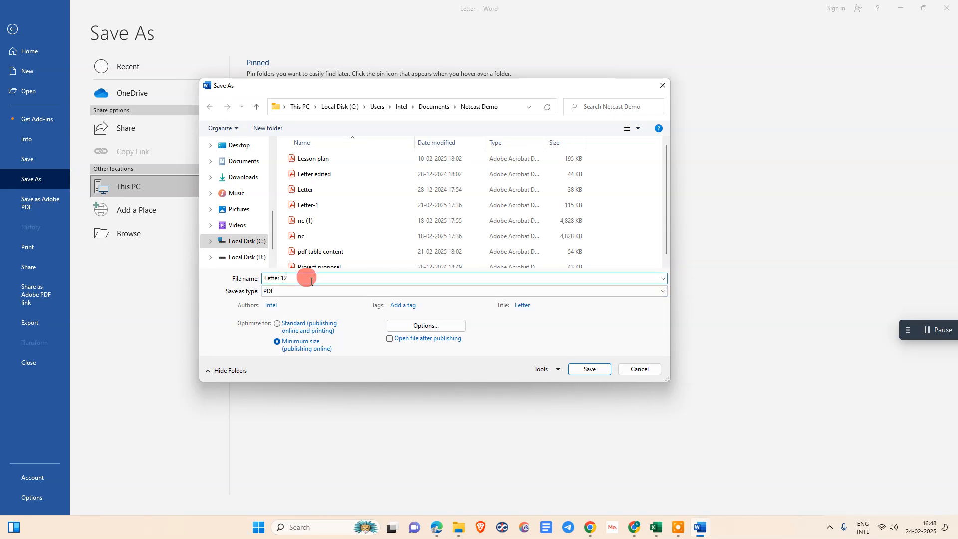
click(589, 369)
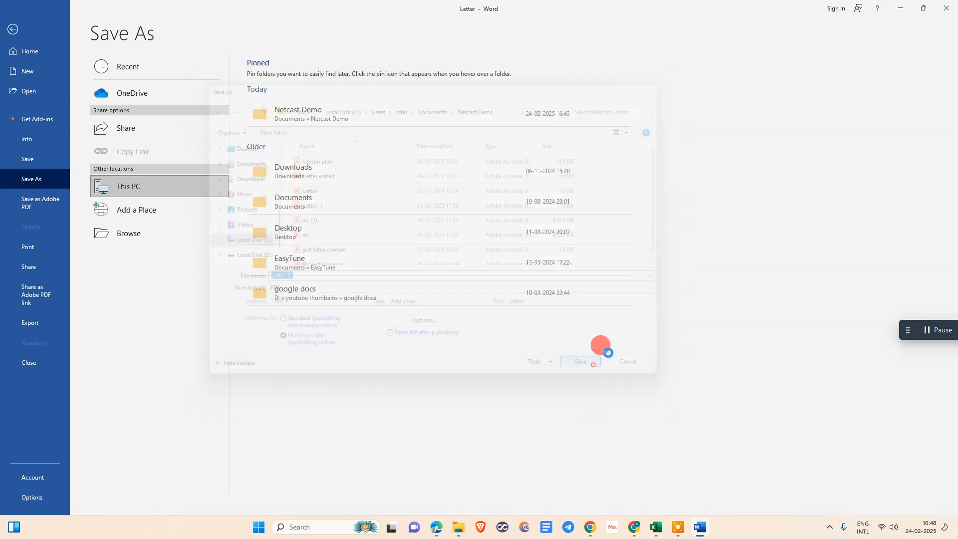
scroll(472, 242, down, 2)
scroll(449, 259, down, 6)
scroll(446, 262, up, 7)
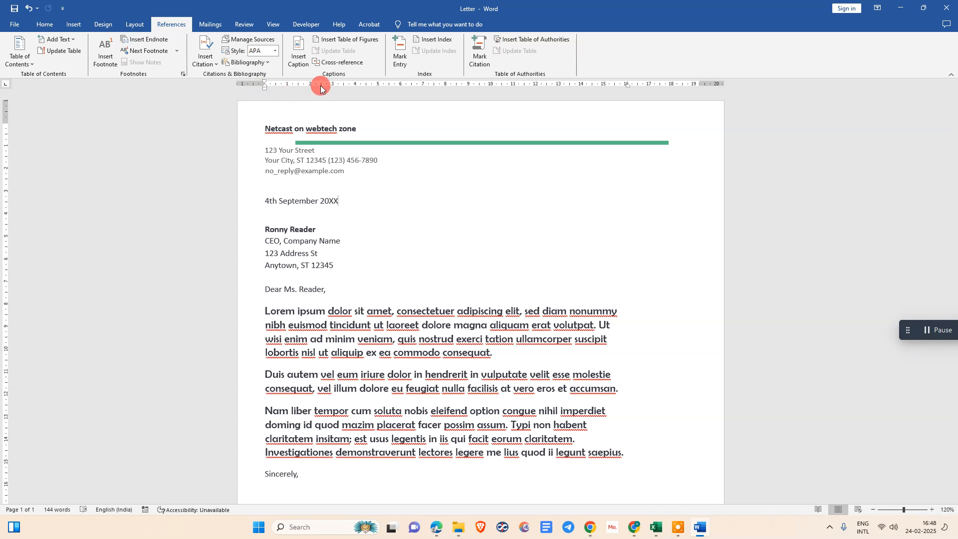
Step: Search the commands for "ruler" and hide the rulers
click(425, 21)
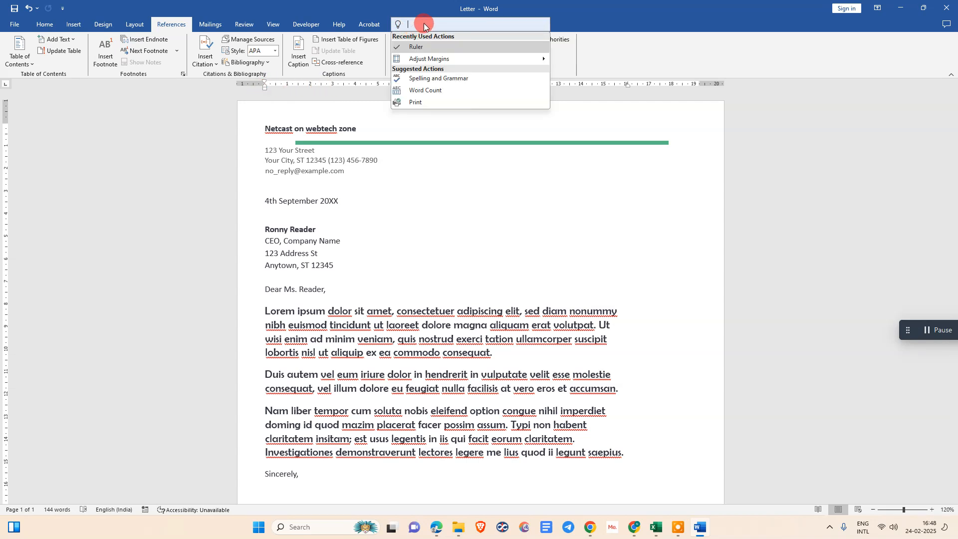
text(ruler)
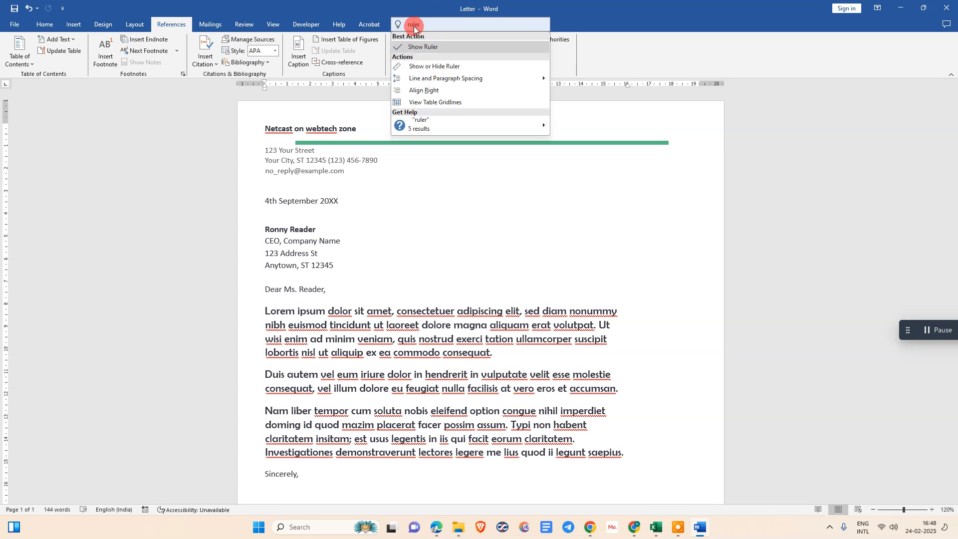
click(426, 53)
Step: Search the commands for "rul" and show the rulers again
click(434, 27)
text(r)
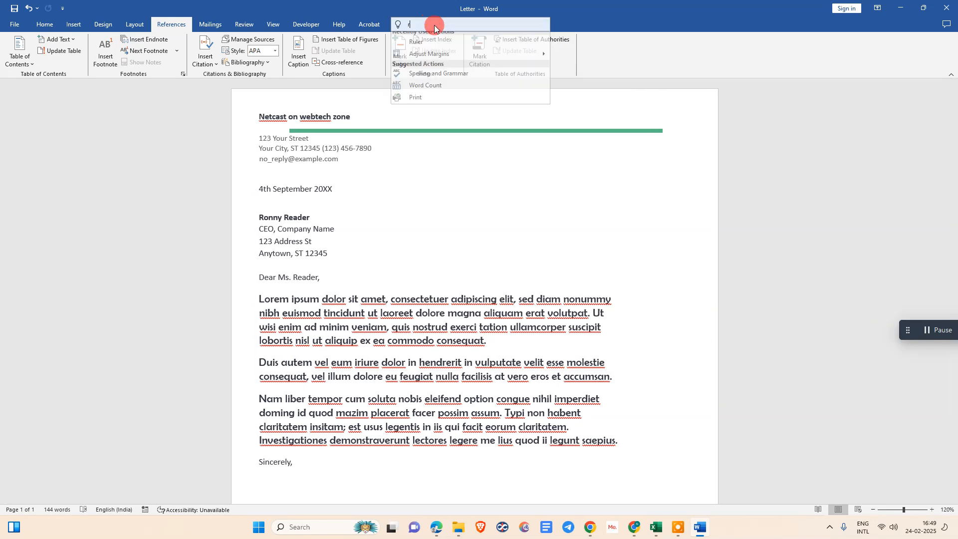
text(ul)
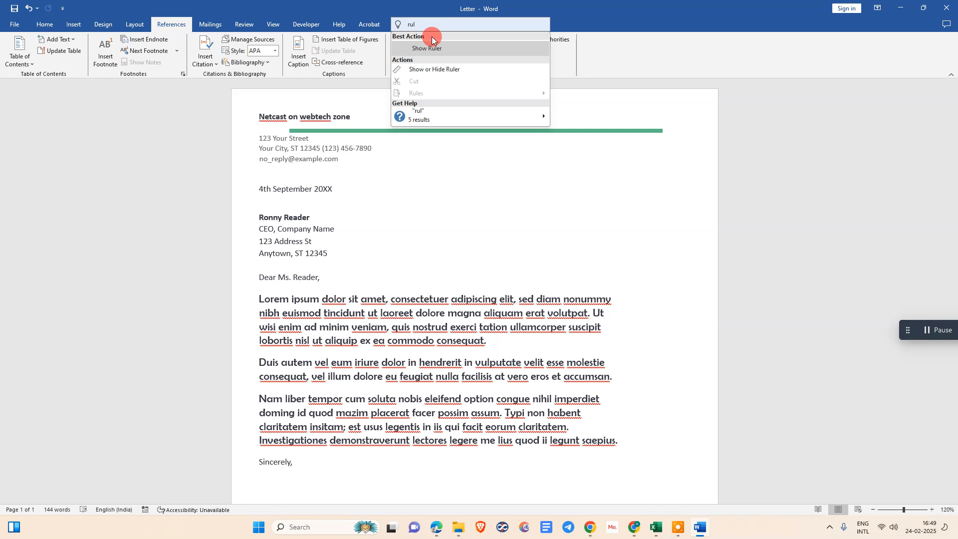
click(430, 50)
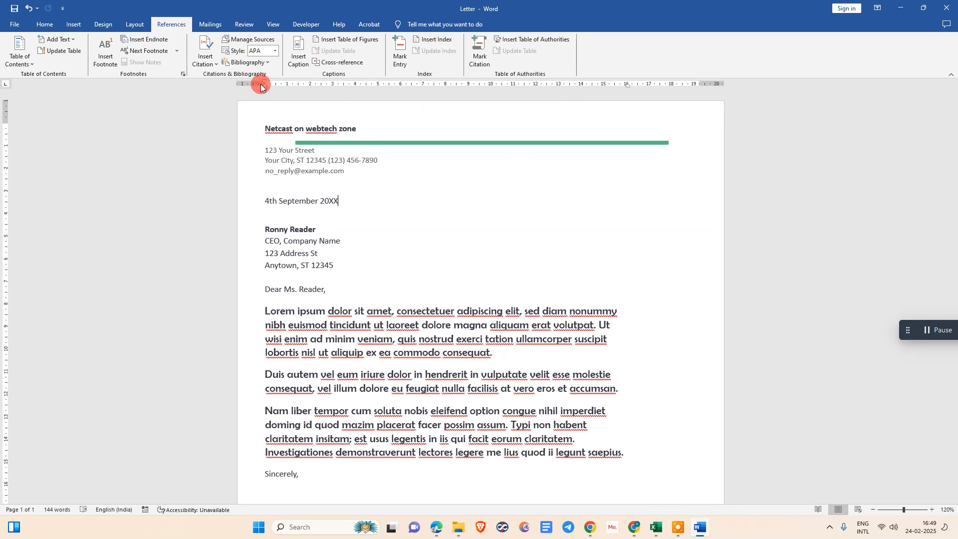
Step: Check the indent and spacing settings of the recipient's address lines, clear the selection and show the desktop
click(325, 266)
drag(360, 268, 256, 232)
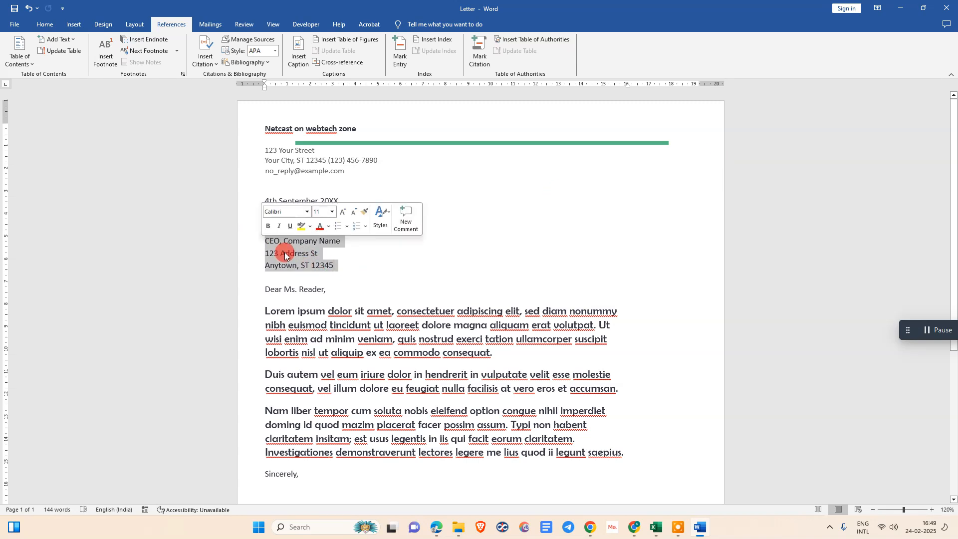
click(133, 25)
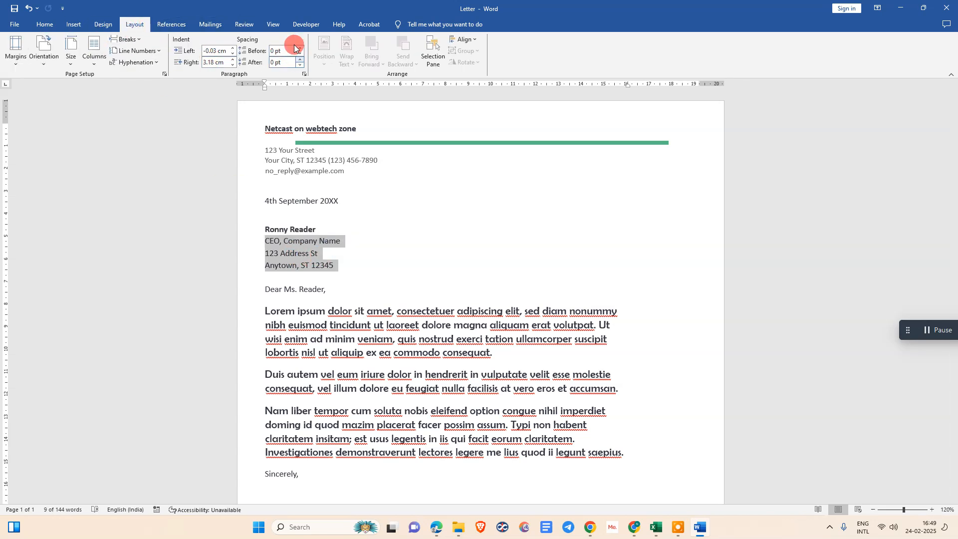
click(440, 261)
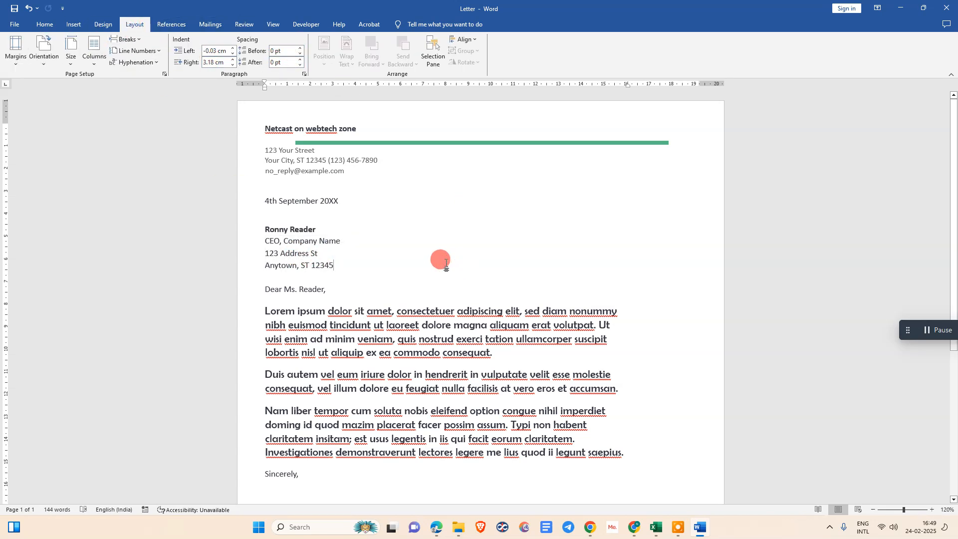
key(super+d)
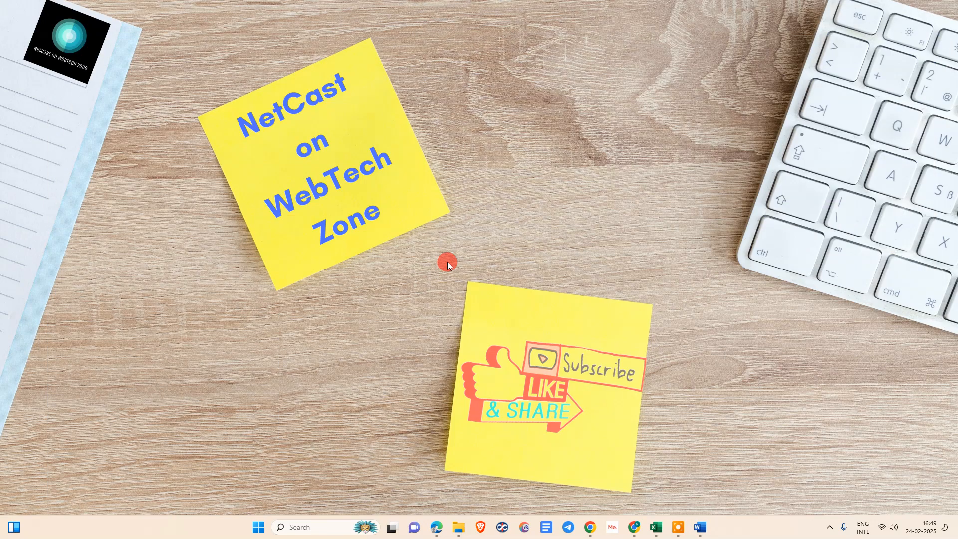